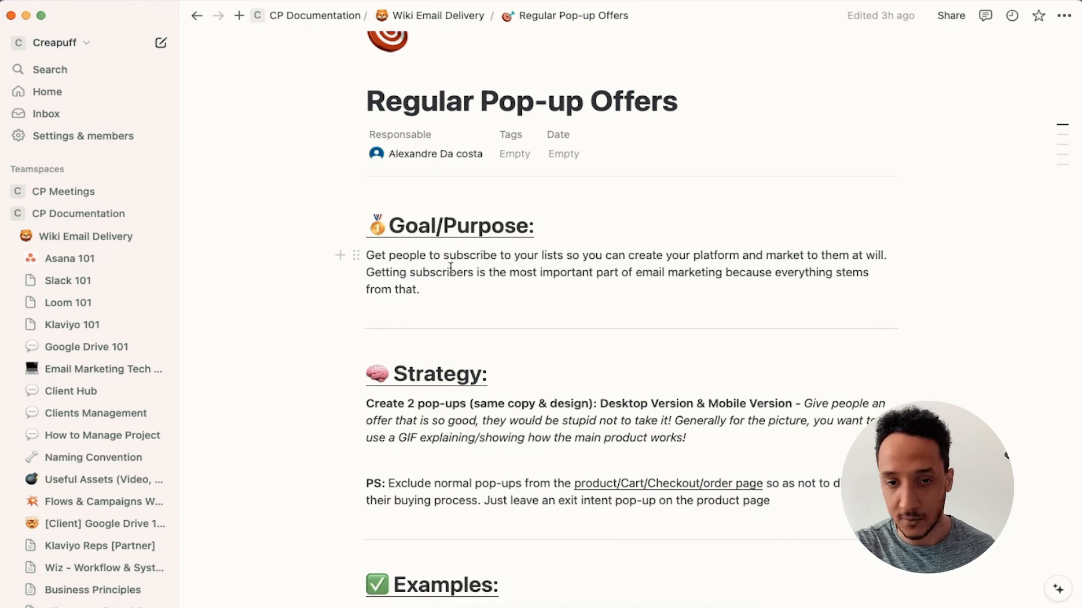
Step: Review the strategy, offer examples and opt-in pop-up information questions on the Regular Pop-up Offers page
scroll(396, 279, "down", 3)
left_click_drag(387, 270, 472, 283)
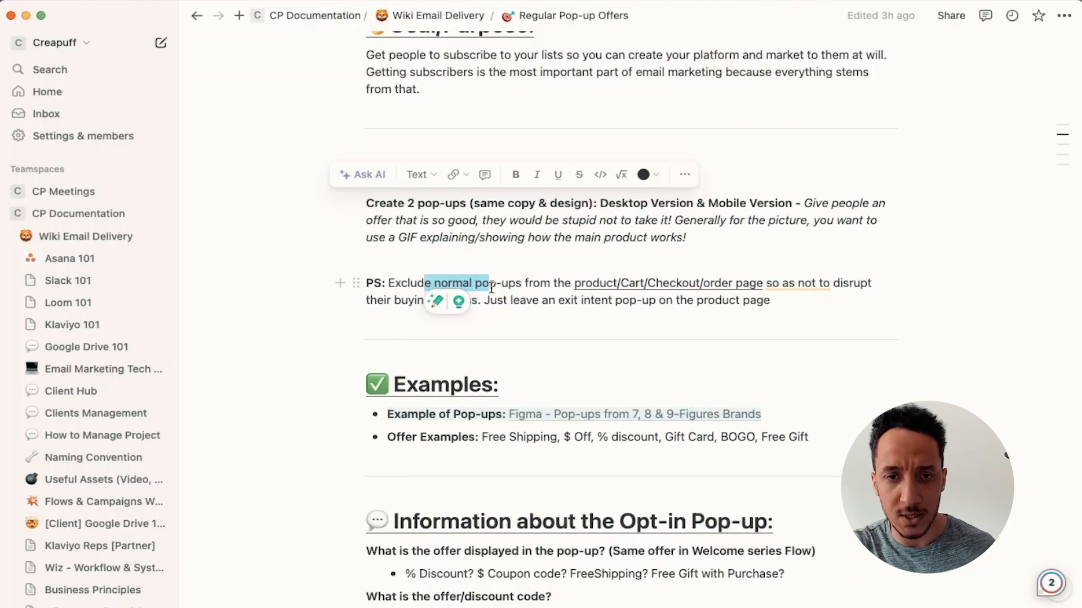
scroll(545, 308, "down", 1)
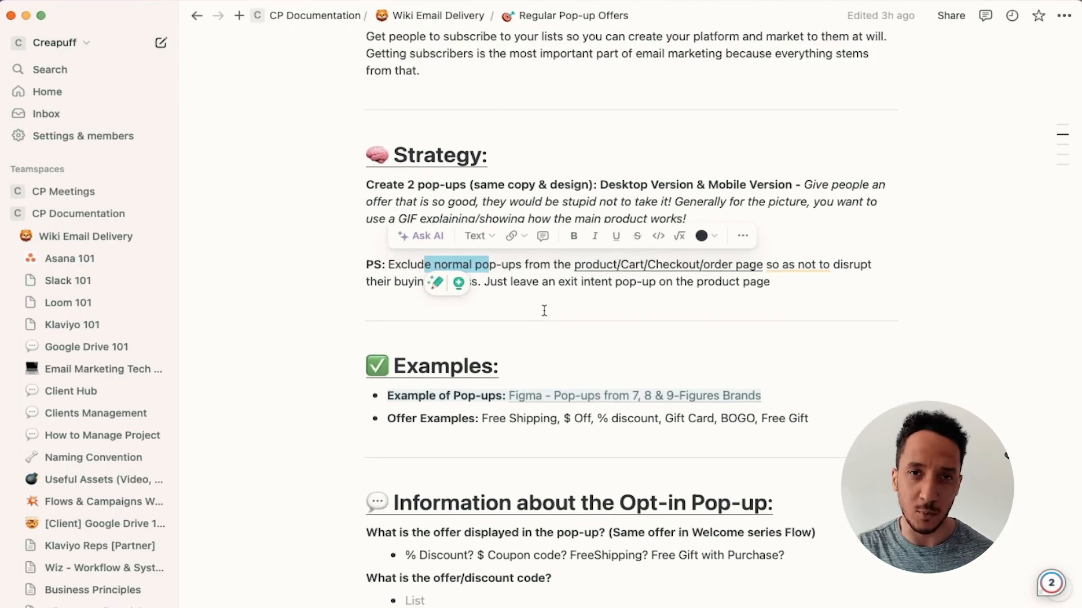
scroll(544, 310, "down", 5)
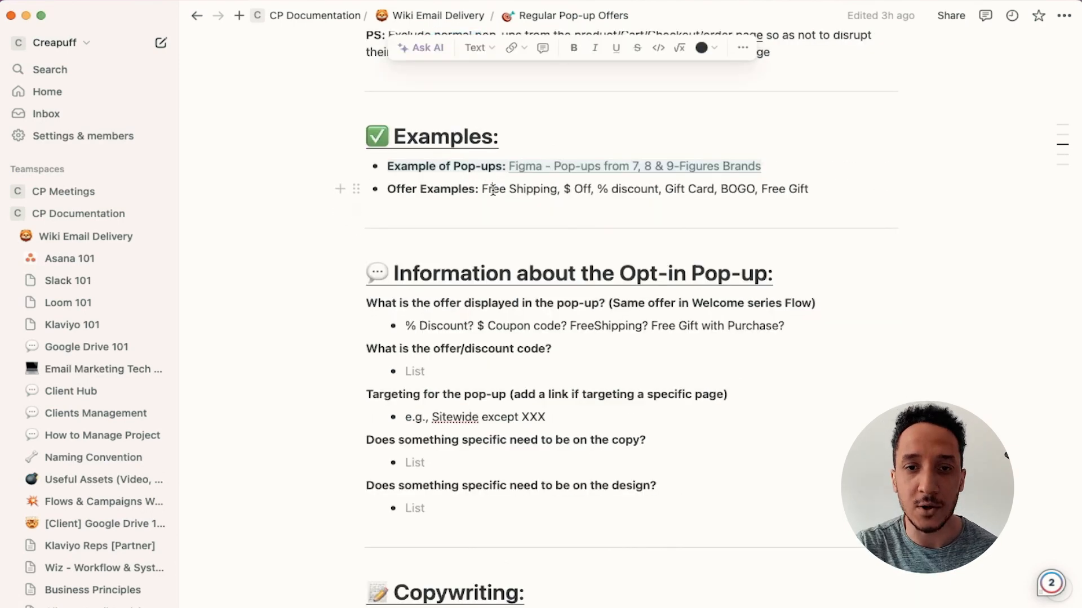
left_click_drag(492, 188, 550, 187)
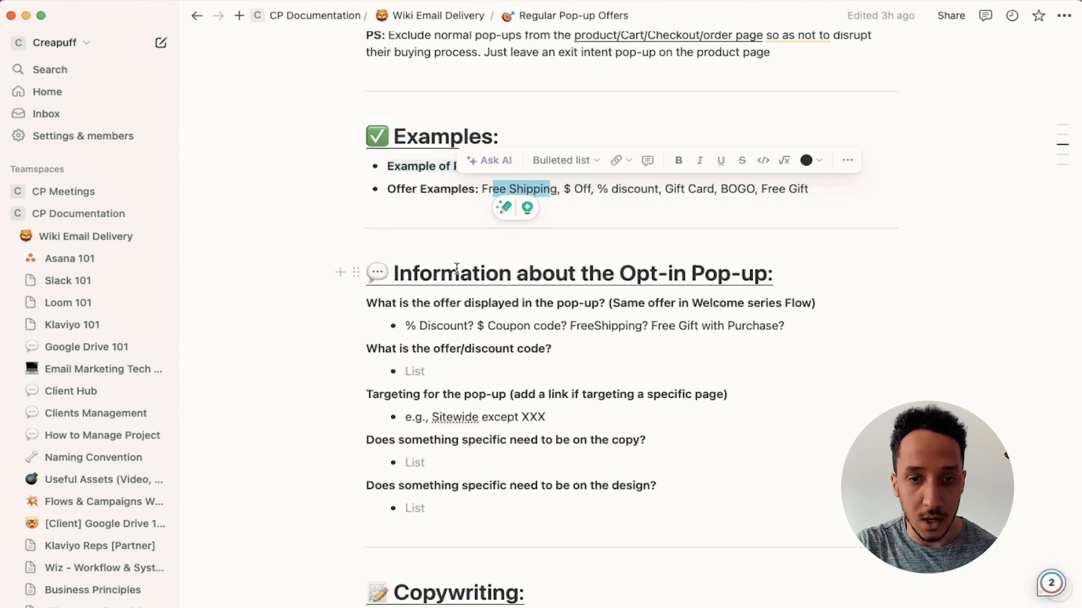
left_click(457, 269)
scroll(457, 269, "down", 5)
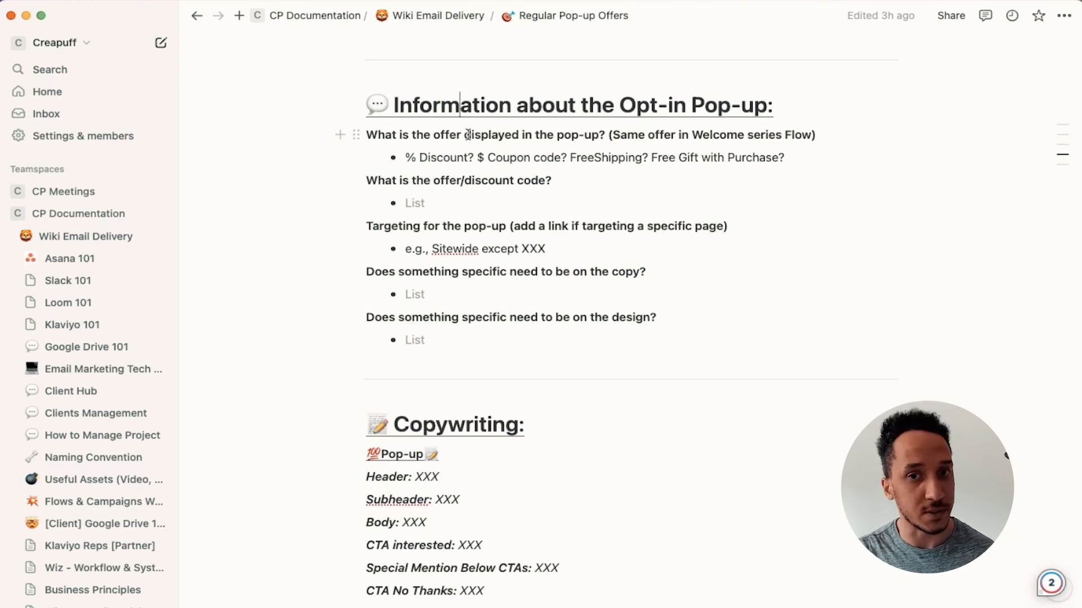
left_click(478, 195)
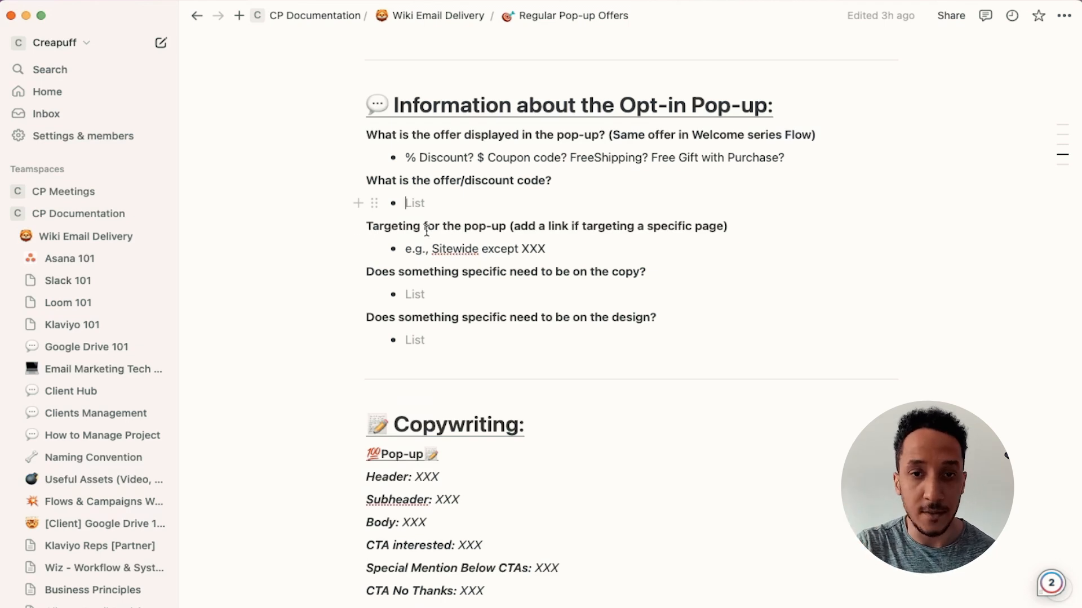
left_click_drag(427, 230, 519, 226)
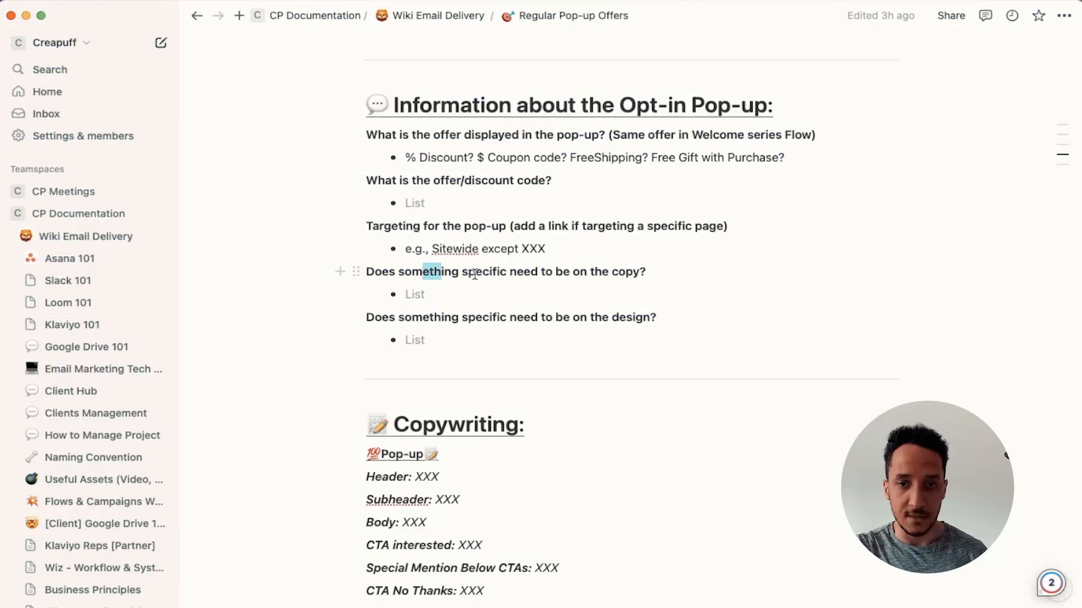
Step: Examine the Copywriting section's templates for the Pop-up and Success Opted-in messages
scroll(539, 350, "down", 5)
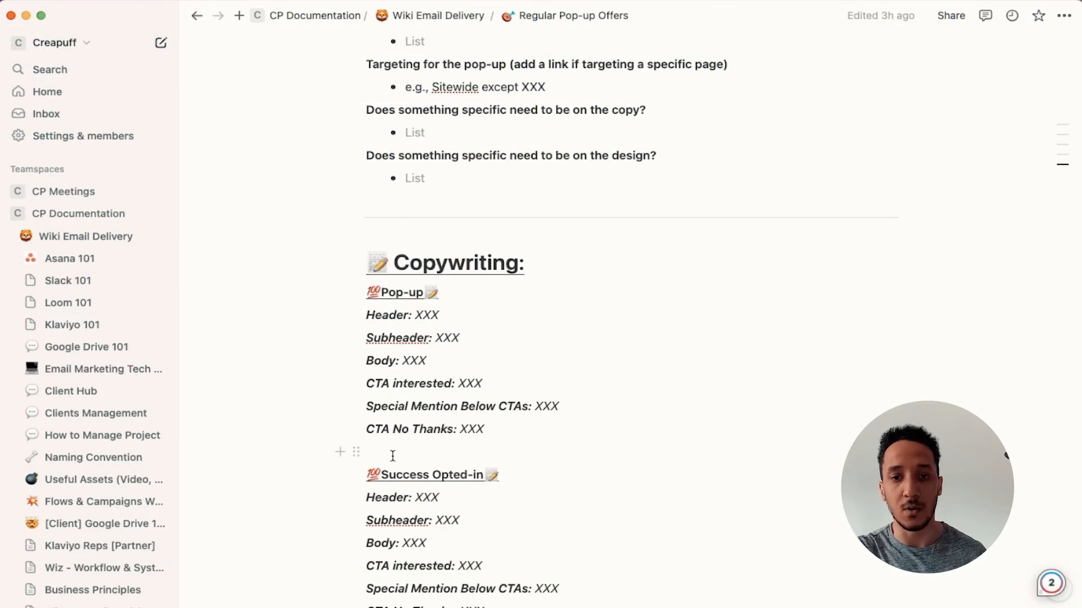
scroll(392, 455, "down", 1)
scroll(392, 455, "down", 1)
left_click_drag(396, 443, 485, 557)
scroll(485, 557, "down", 1)
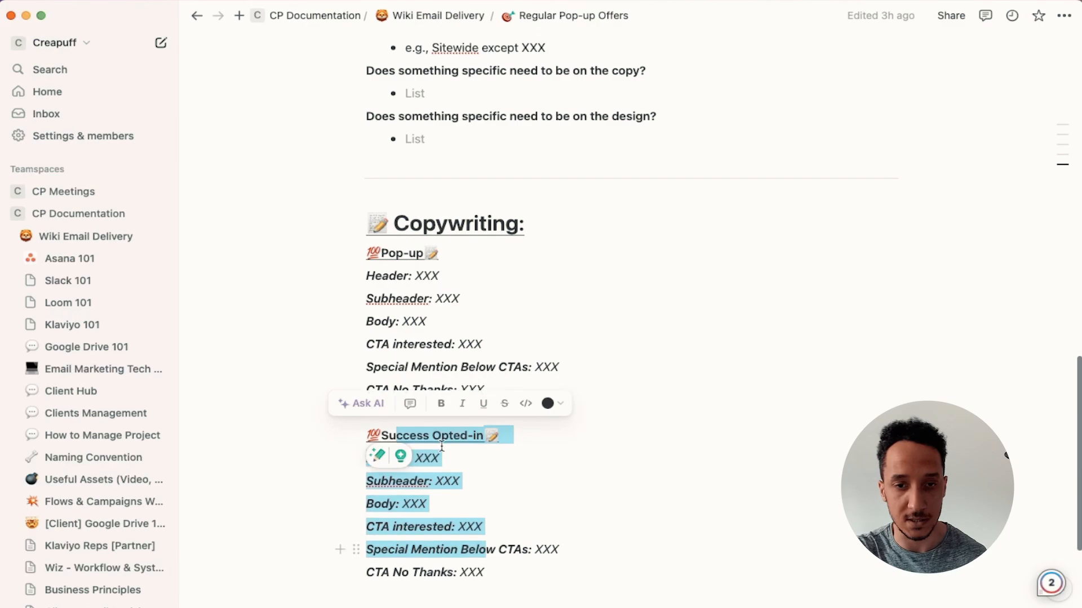
left_click(468, 468)
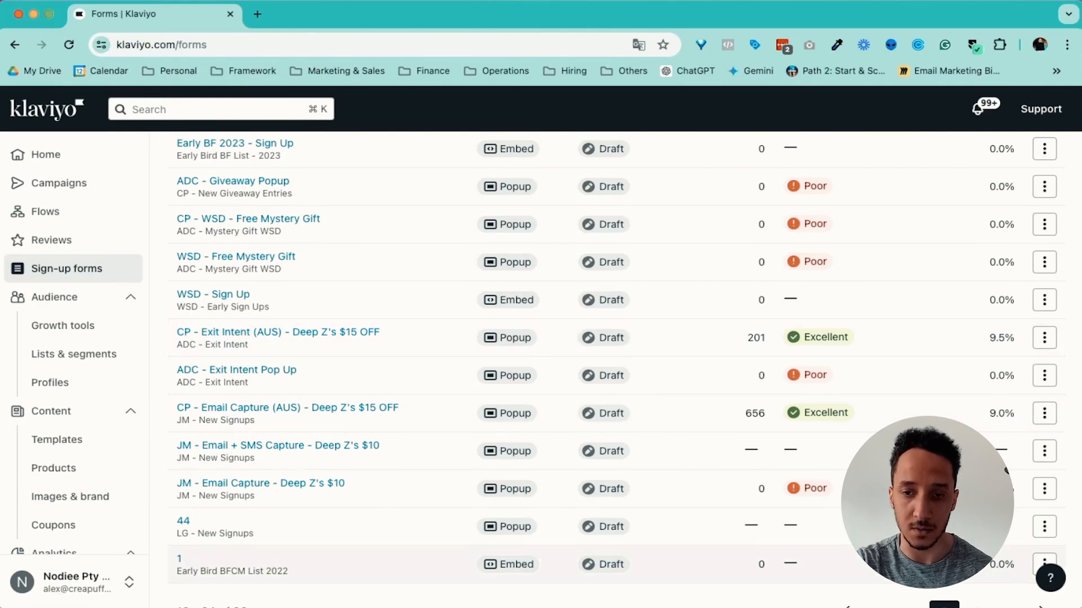
Step: In Klaviyo, return to the previous page of sign-up forms, start a new form and filter the templates to the Popup type
scroll(563, 484, "down", 3)
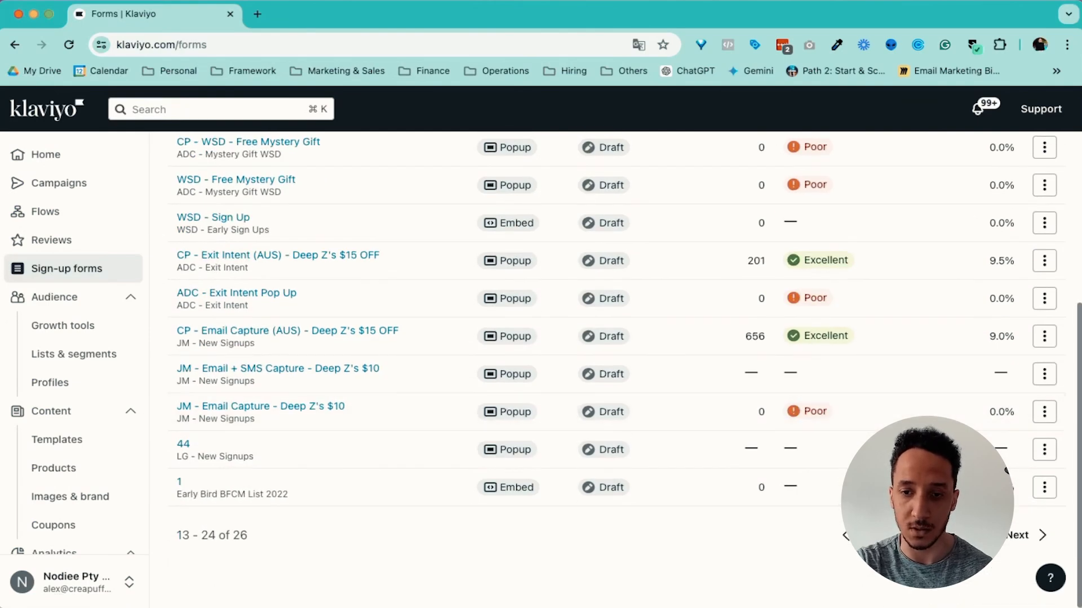
left_click(845, 535)
scroll(908, 356, "up", 4)
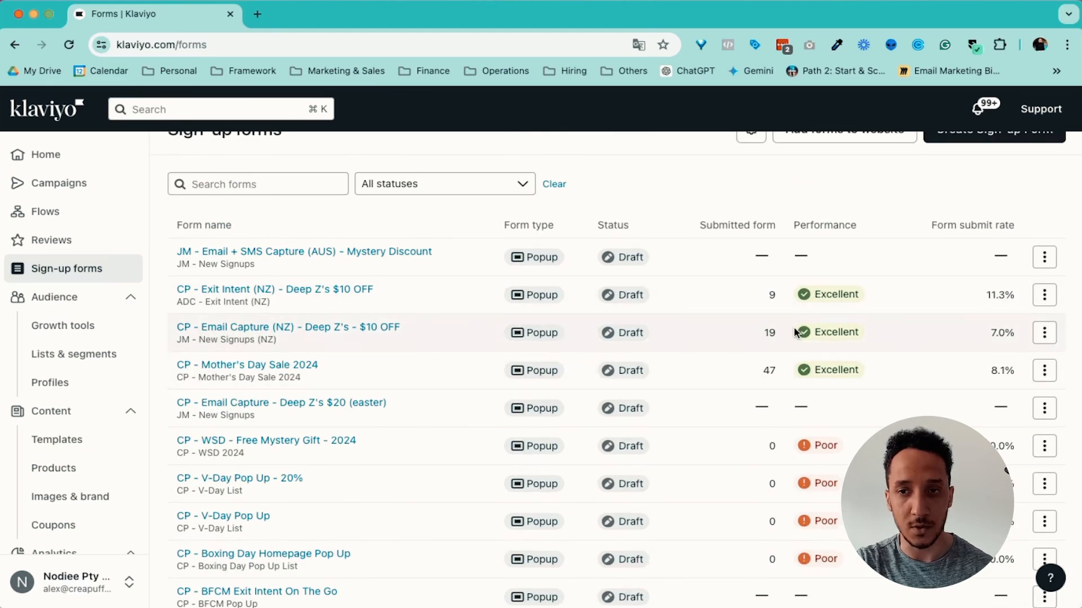
scroll(796, 332, "up", 2)
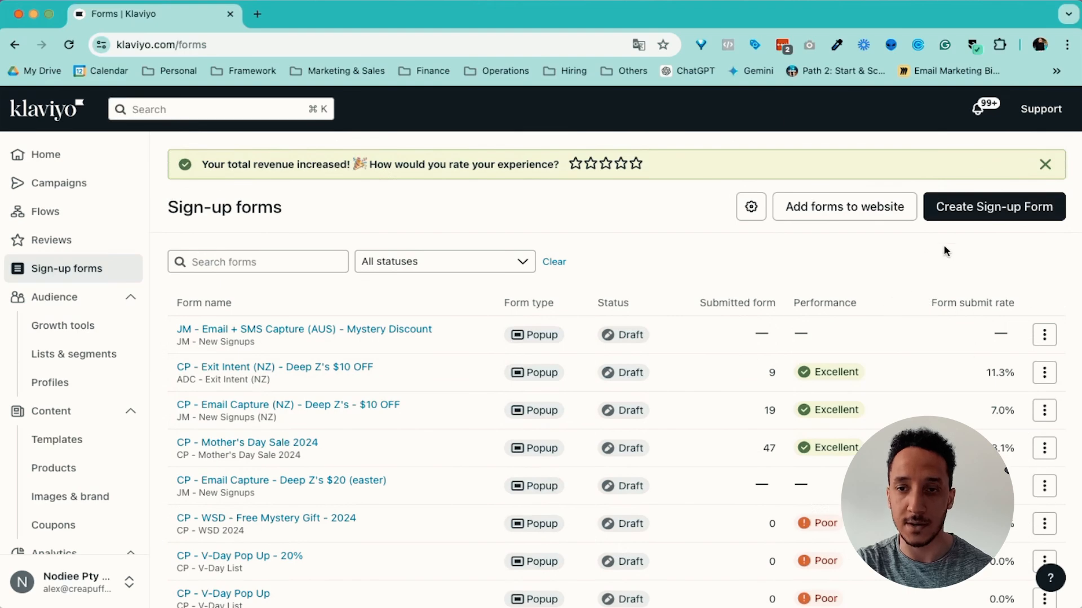
left_click(959, 219)
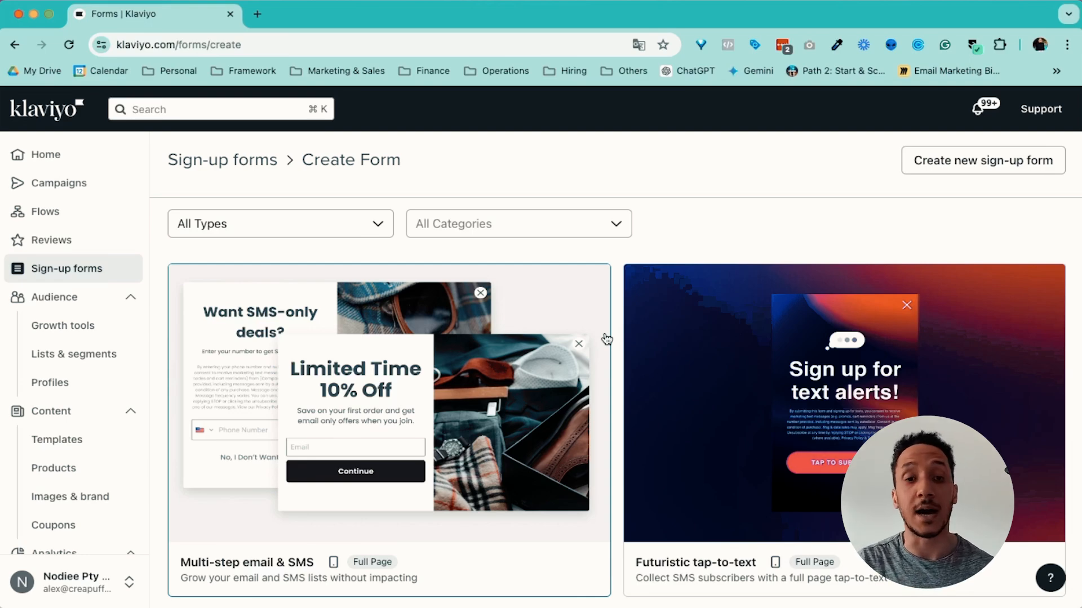
left_click(358, 225)
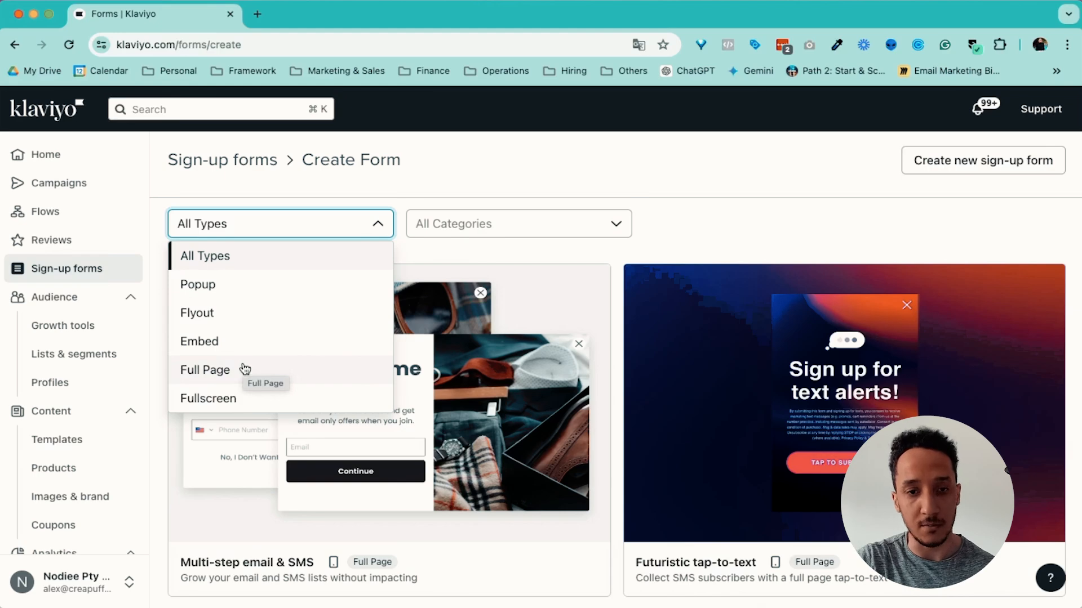
left_click(232, 297)
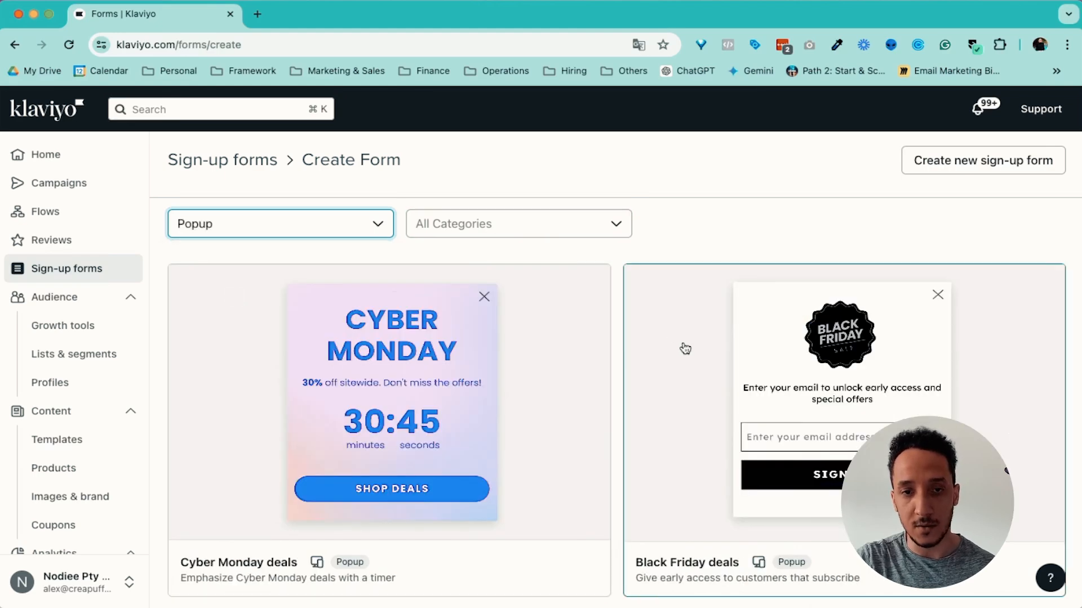
Step: Browse the popup form templates to compare the available designs
scroll(685, 348, "down", 15)
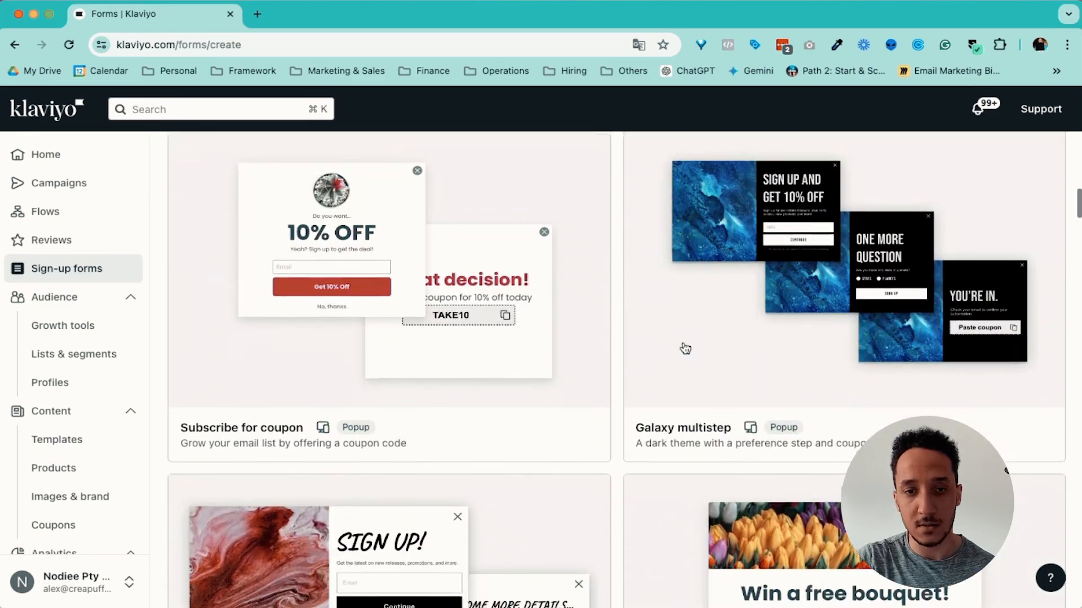
scroll(685, 349, "up", 10)
scroll(686, 349, "down", 10)
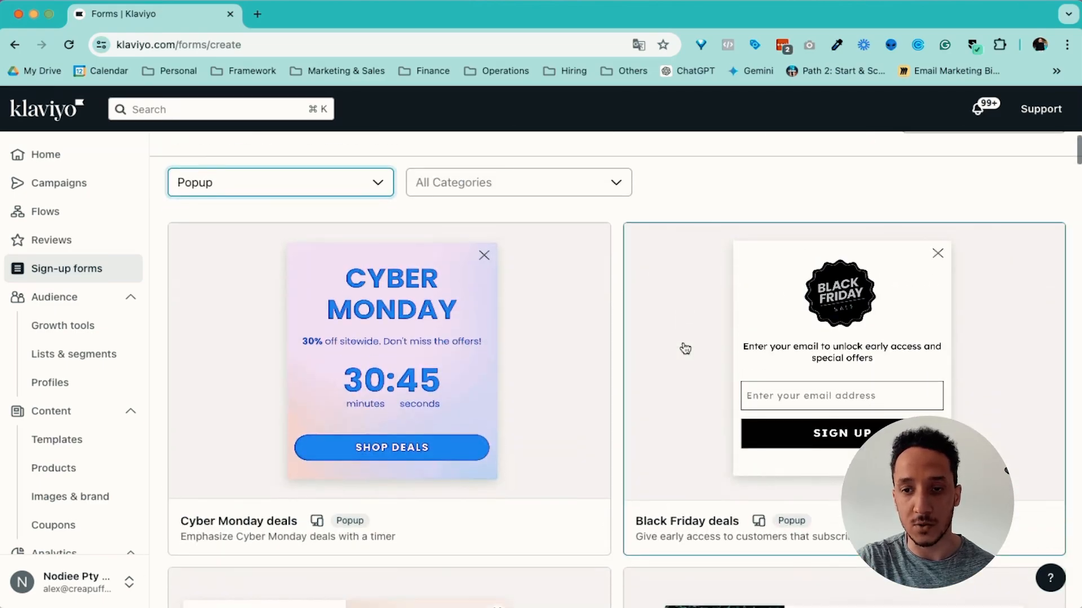
scroll(685, 349, "down", 20)
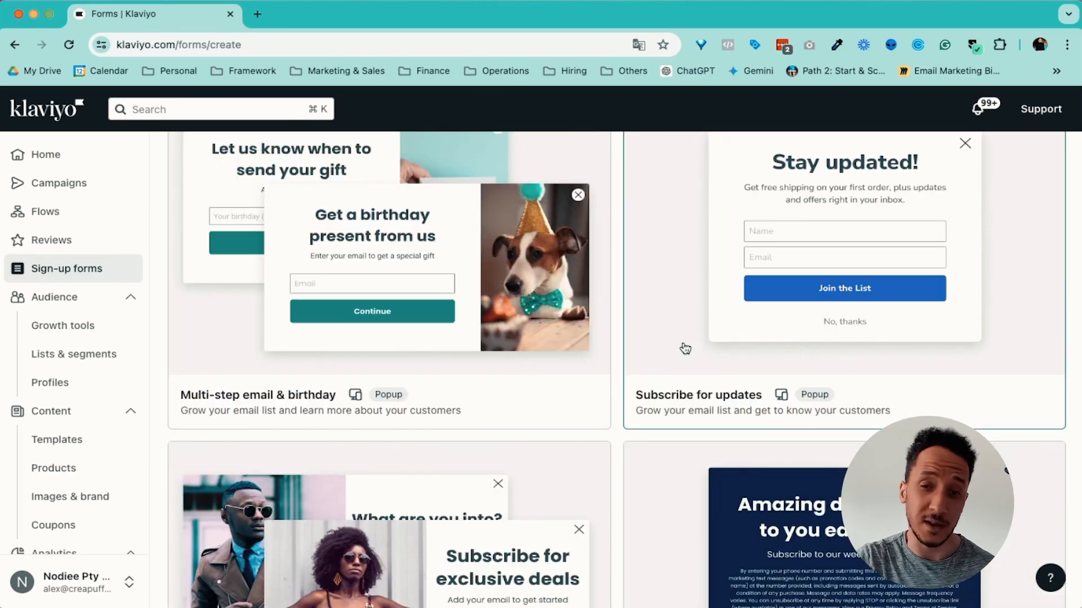
scroll(685, 348, "down", 15)
scroll(685, 349, "up", 5)
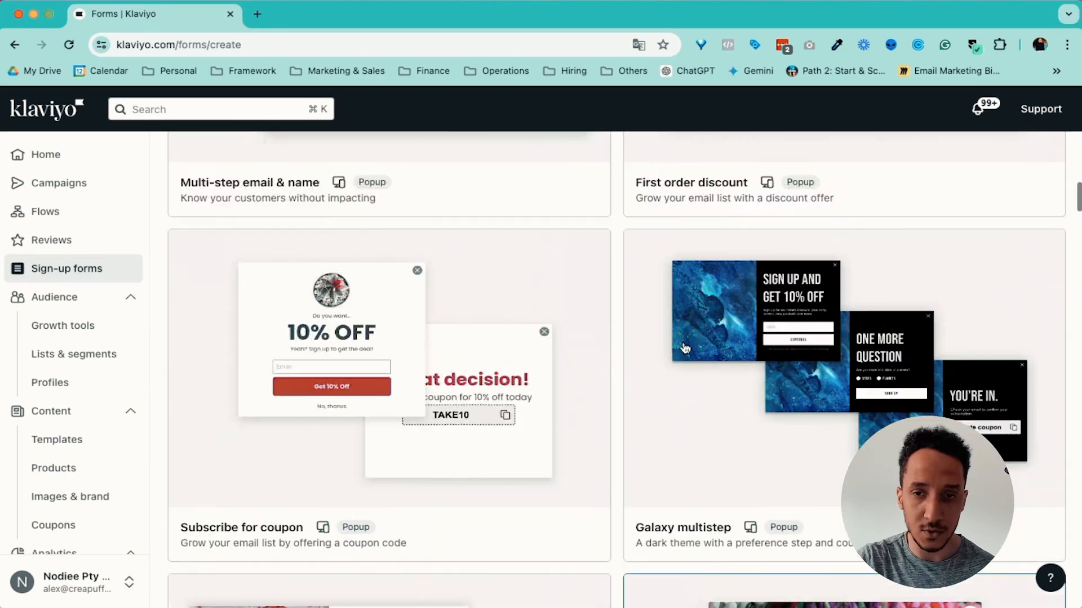
scroll(685, 348, "up", 10)
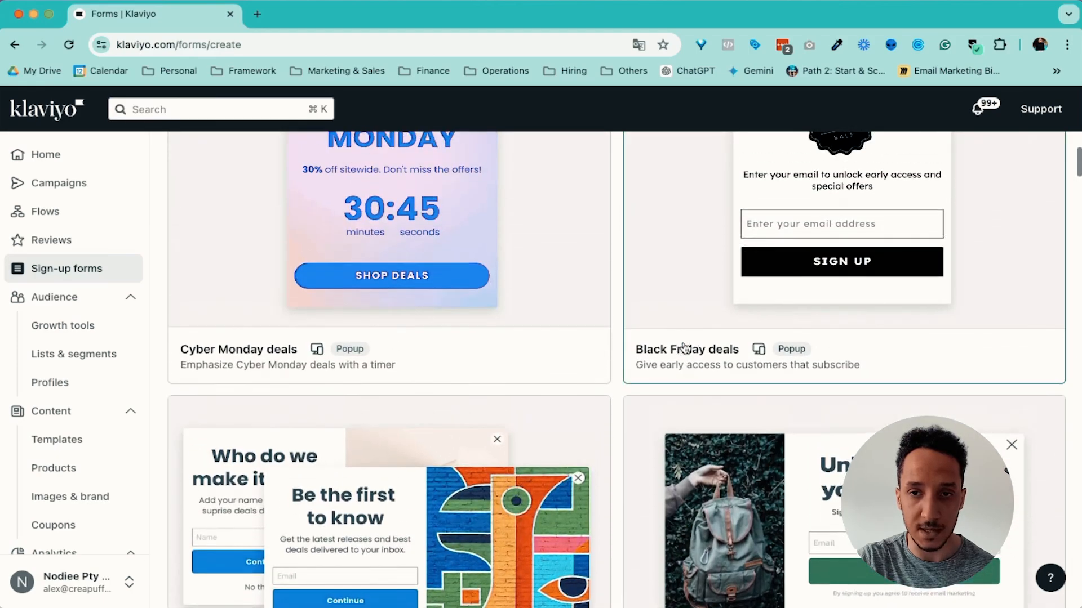
scroll(684, 347, "up", 3)
scroll(690, 355, "down", 6)
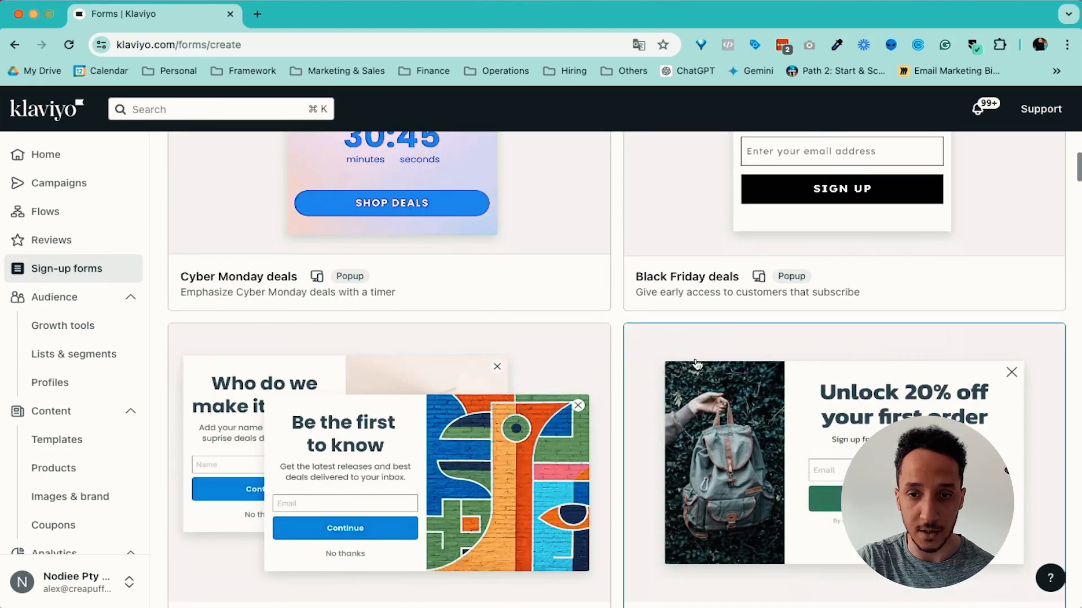
Step: Create a form named Test from the First order discount template, using EMAIL LIST 2/06/2021 as the email subscriber list
left_click(811, 450)
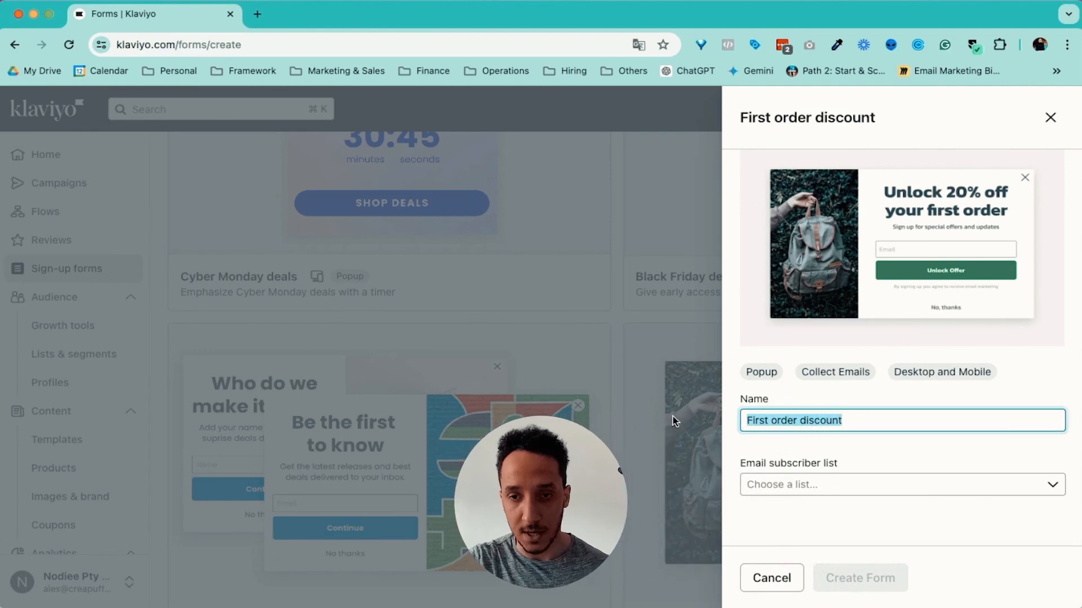
type("Test")
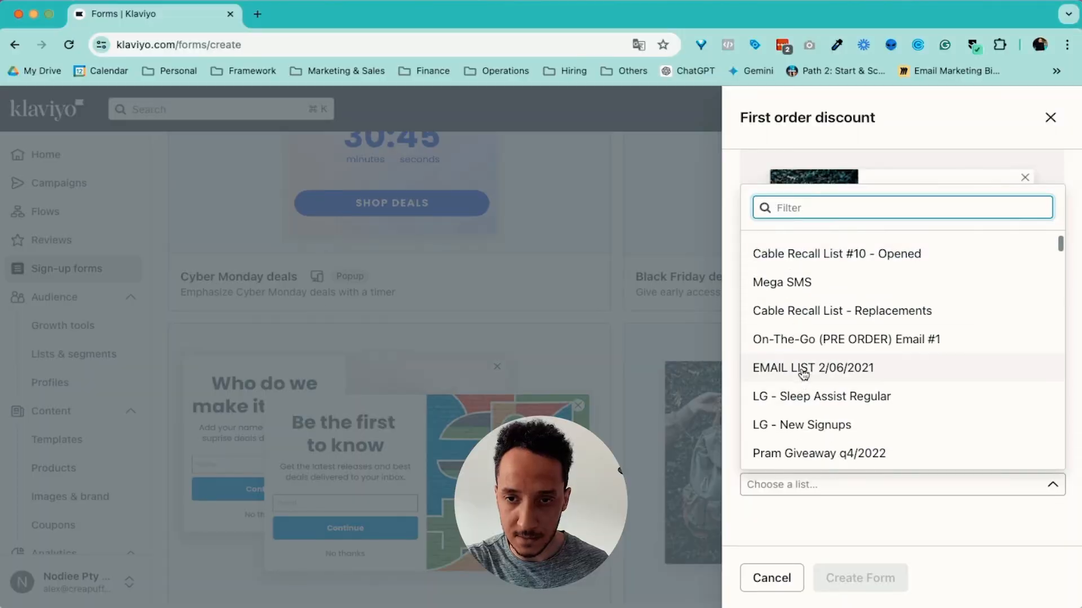
left_click(803, 369)
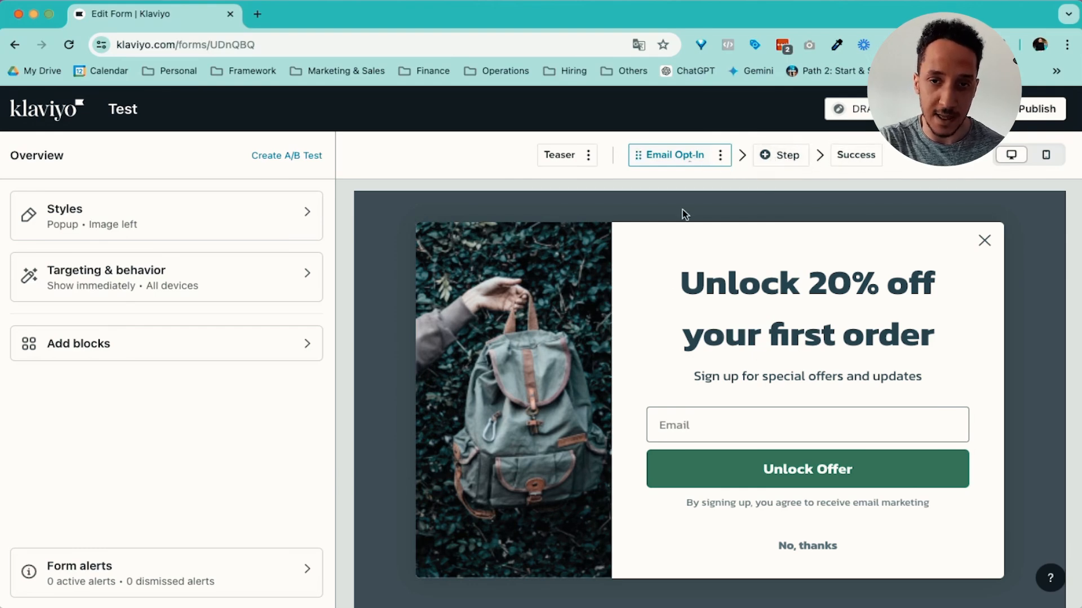
Step: Check the form's Success step and the options for adding an extra step, and return to the Email Opt-In step
left_click(856, 157)
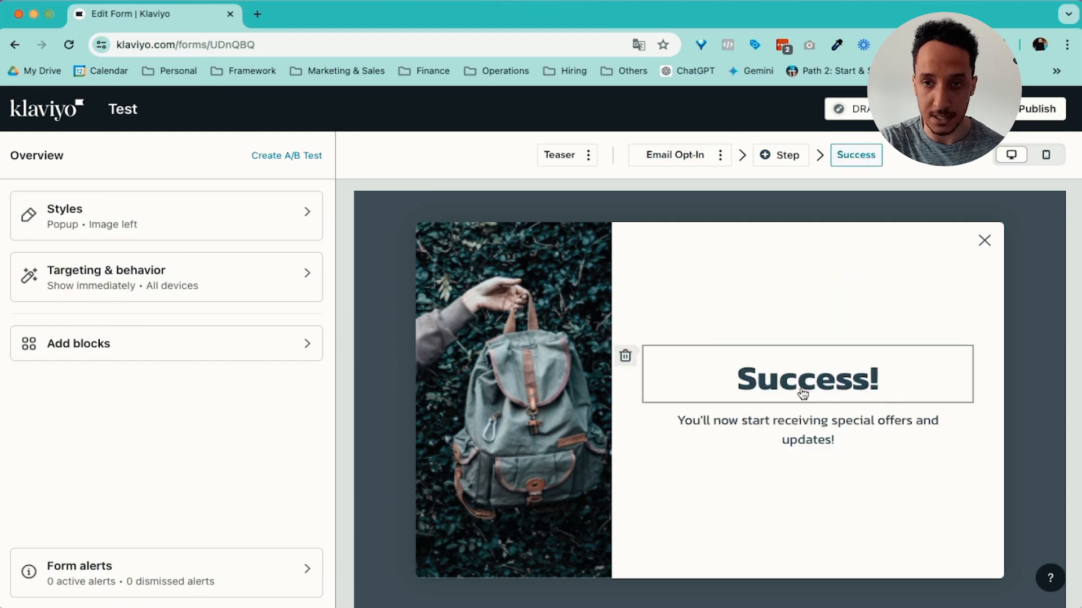
left_click(779, 155)
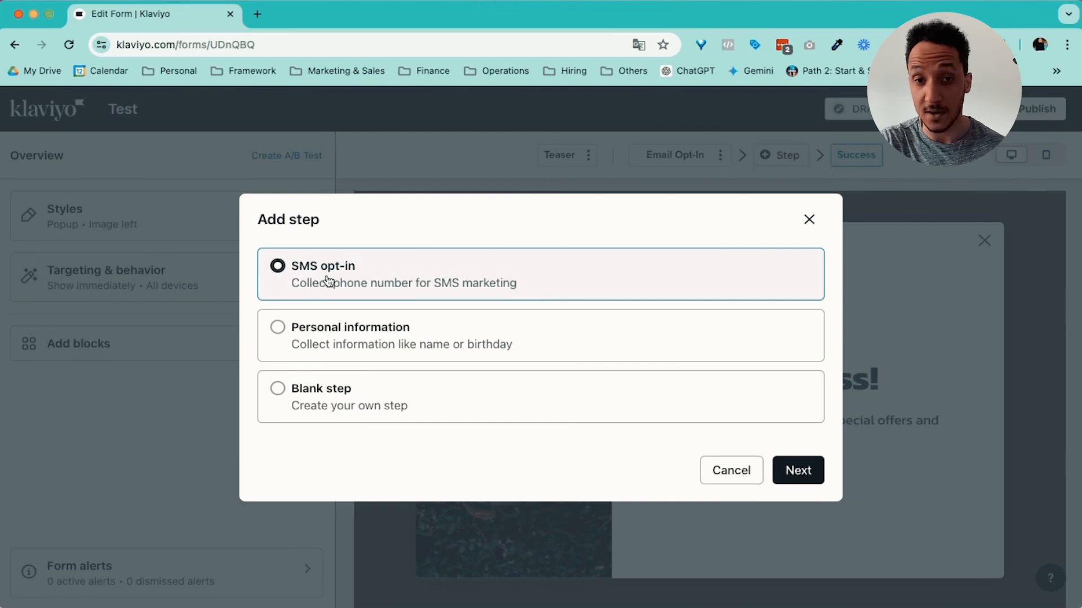
left_click(818, 470)
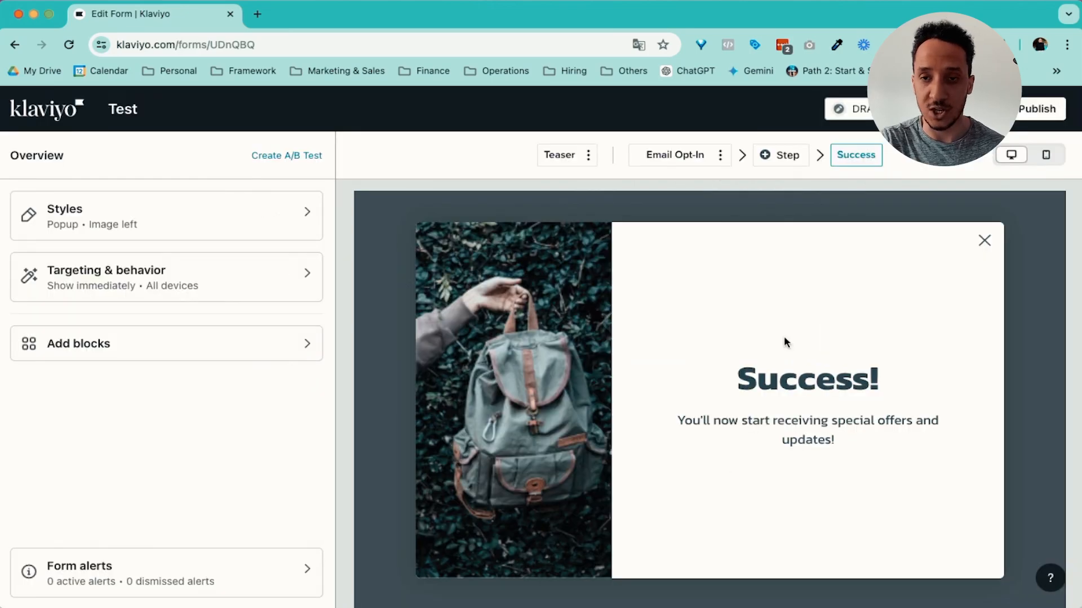
left_click(697, 161)
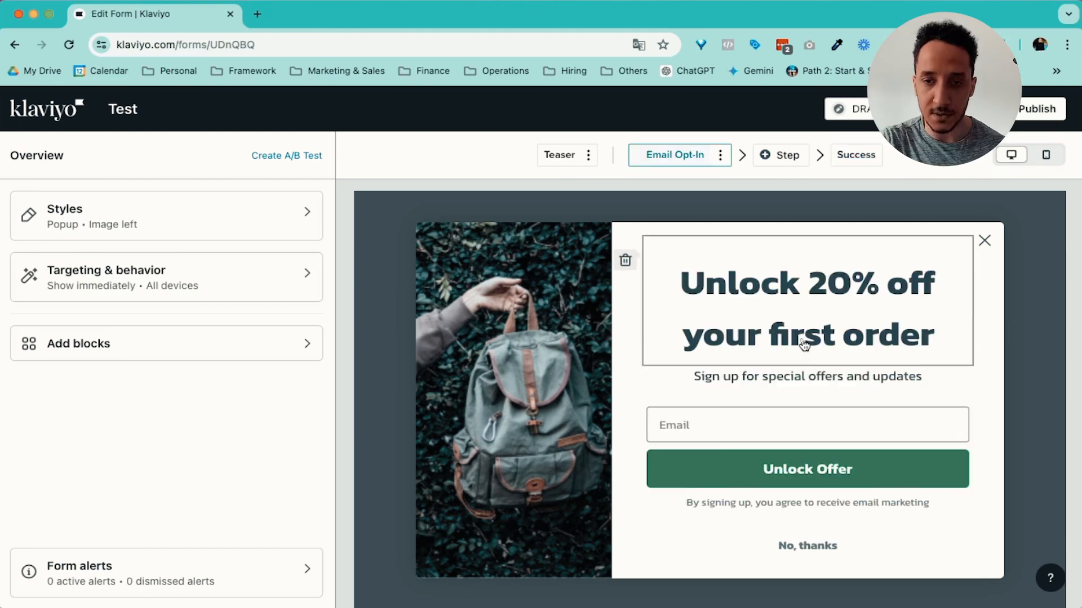
Step: Change the discount in the Email Opt-In heading to 10% and open the "Sign up for special offers and updates" text for editing
left_click(786, 308)
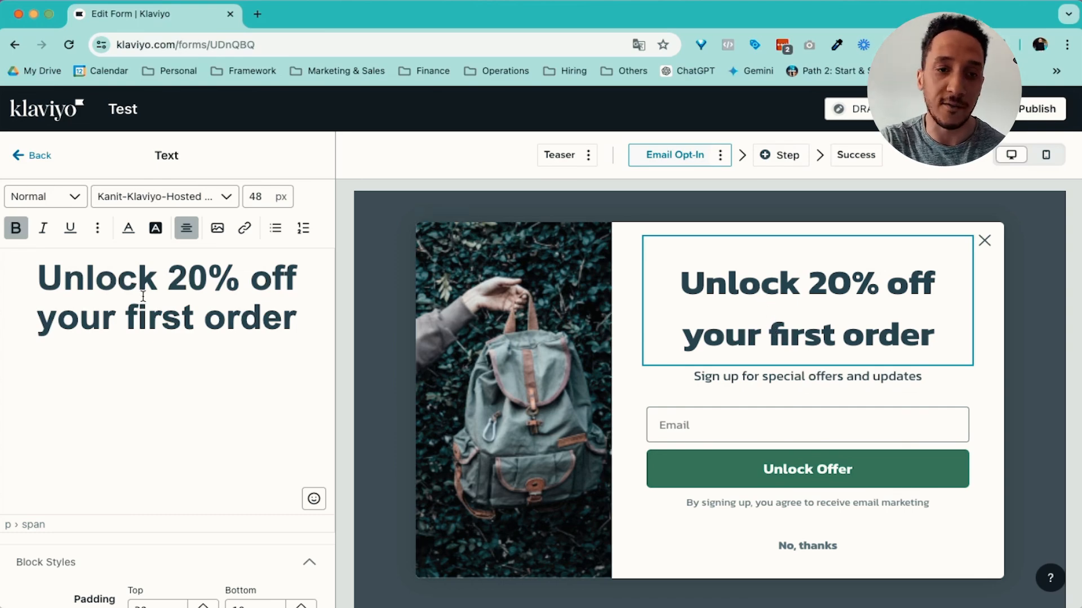
left_click_drag(203, 276, 169, 277)
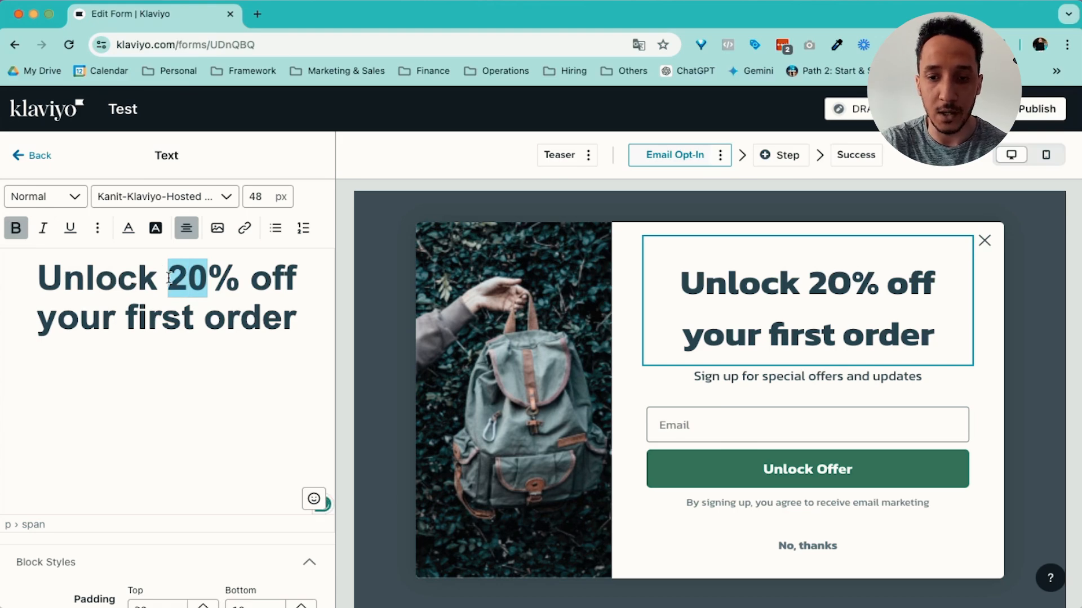
type("10")
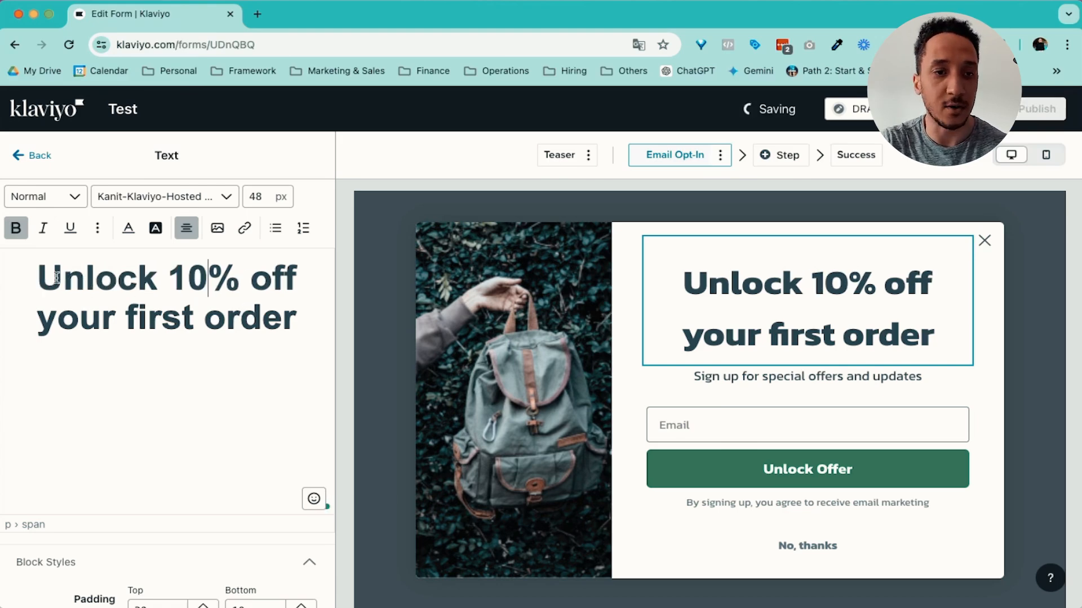
left_click_drag(57, 277, 161, 291)
left_click_drag(258, 282, 299, 314)
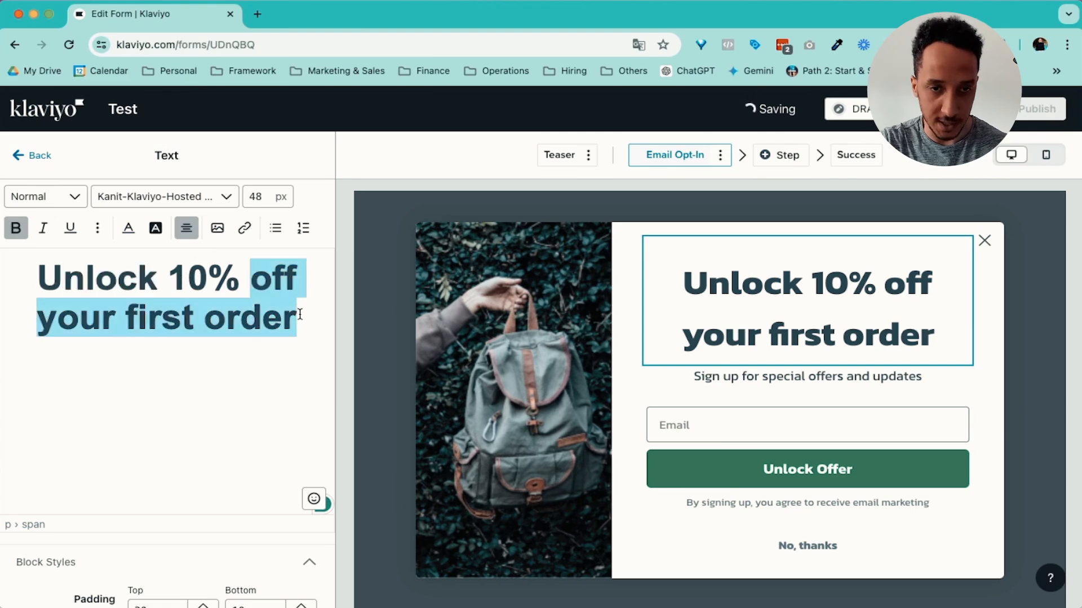
double_click(286, 322)
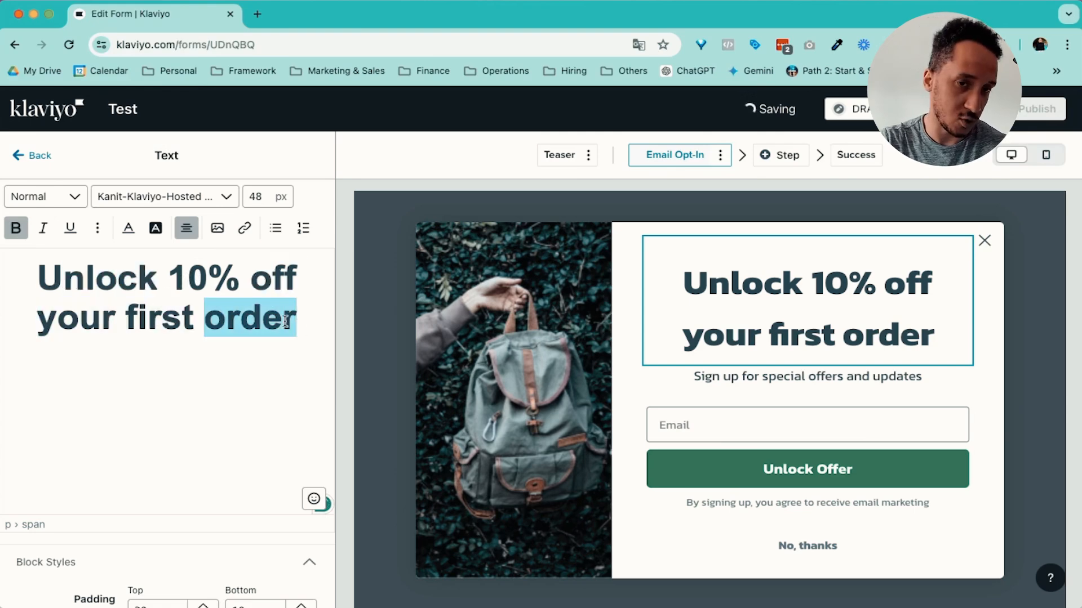
triple_click(49, 281)
left_click(756, 382)
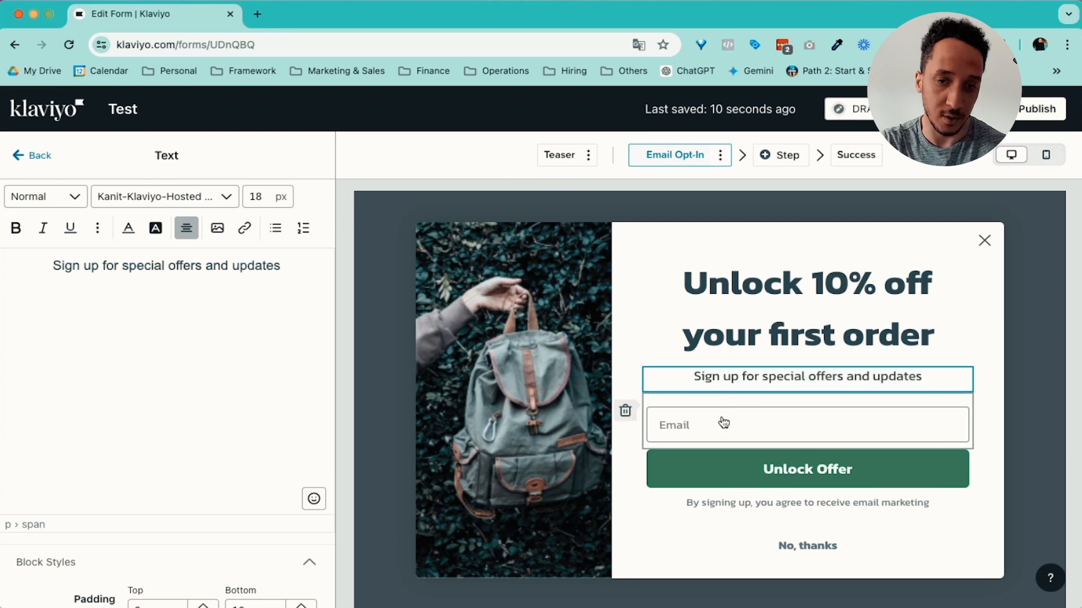
Step: Check the settings of the email input and the side image, and open the form's Styles to view its size options
left_click(738, 439)
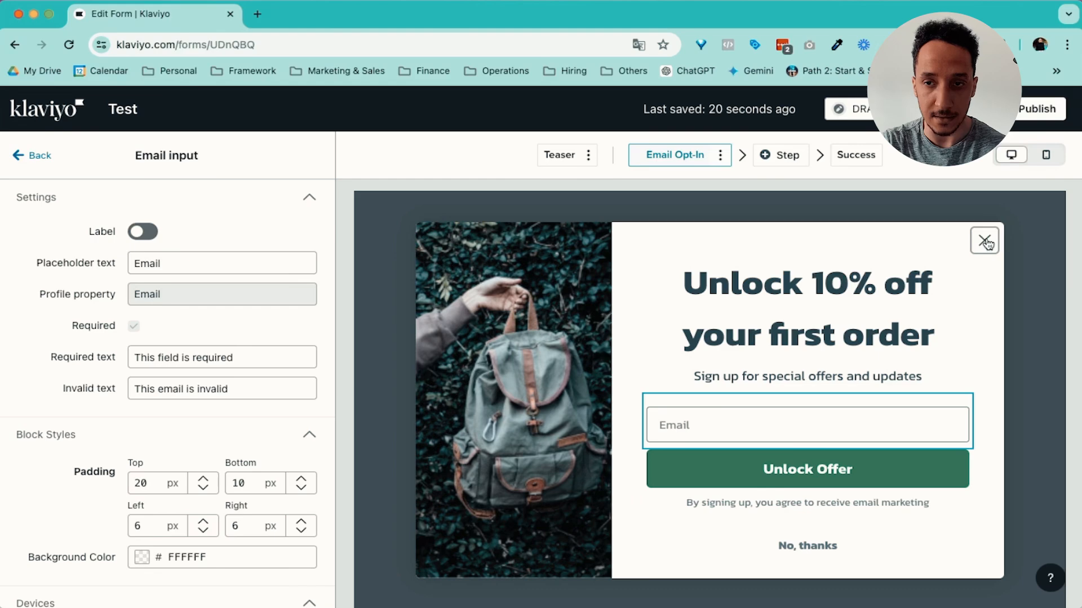
left_click(483, 355)
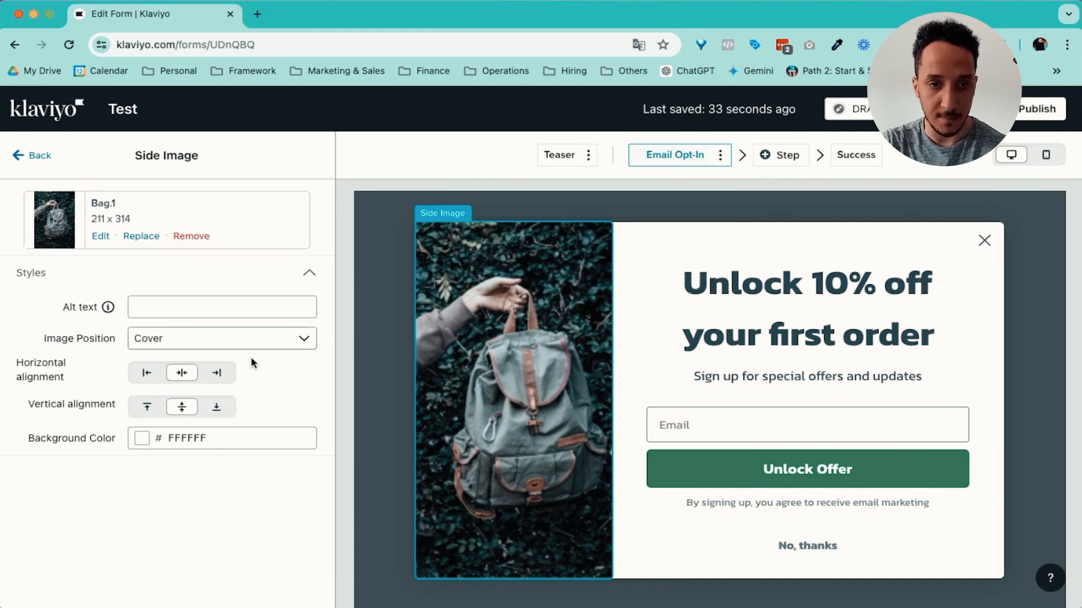
left_click(31, 155)
left_click(166, 231)
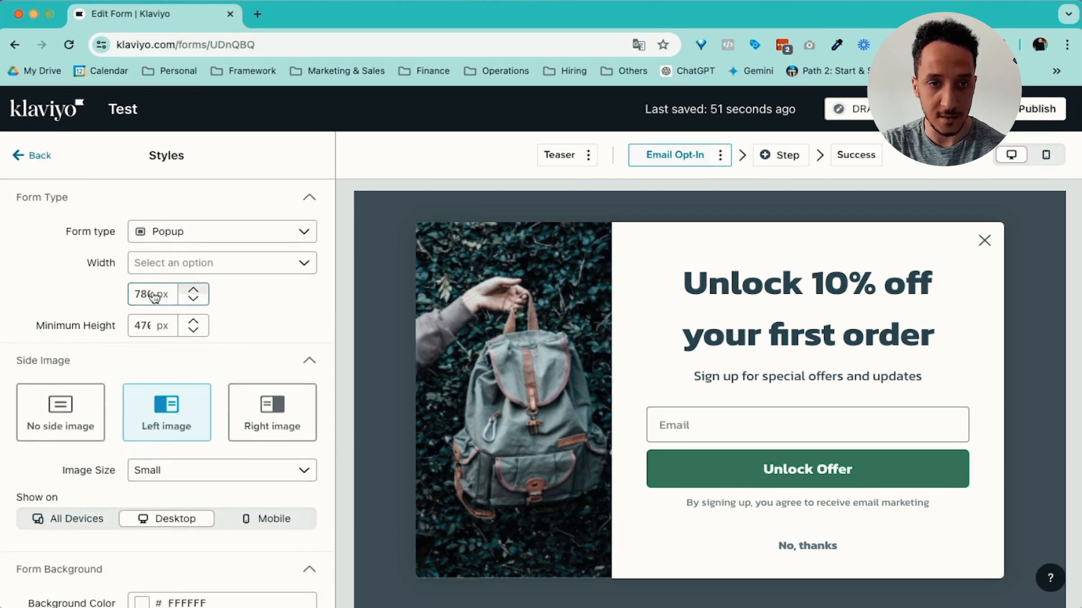
left_click(191, 322)
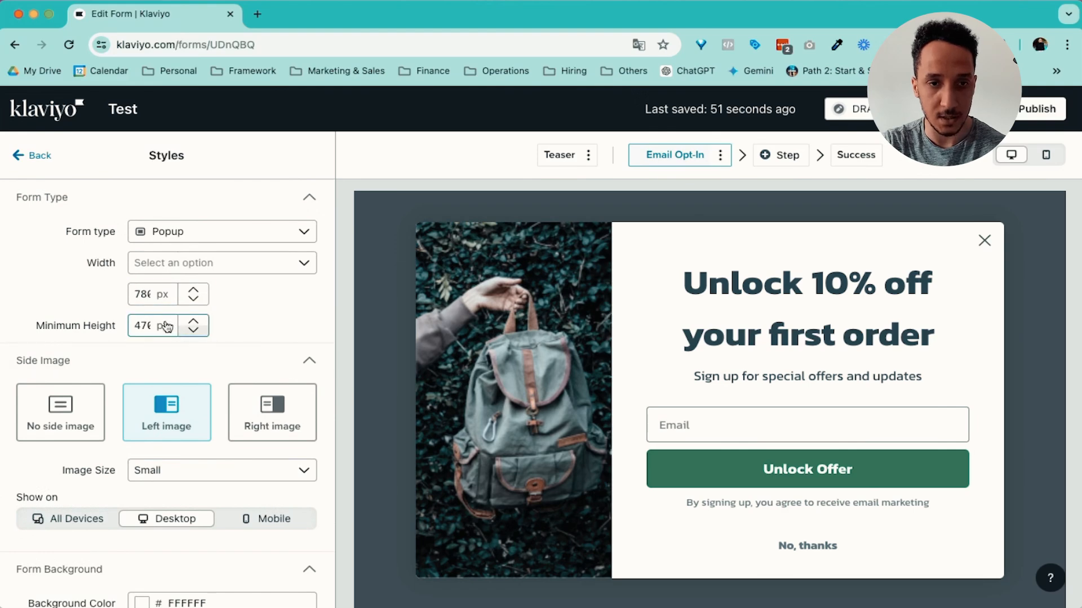
Step: Try a narrower width for the popup and set the width back to 780 px
left_click(148, 294)
left_click_drag(146, 295, 117, 300)
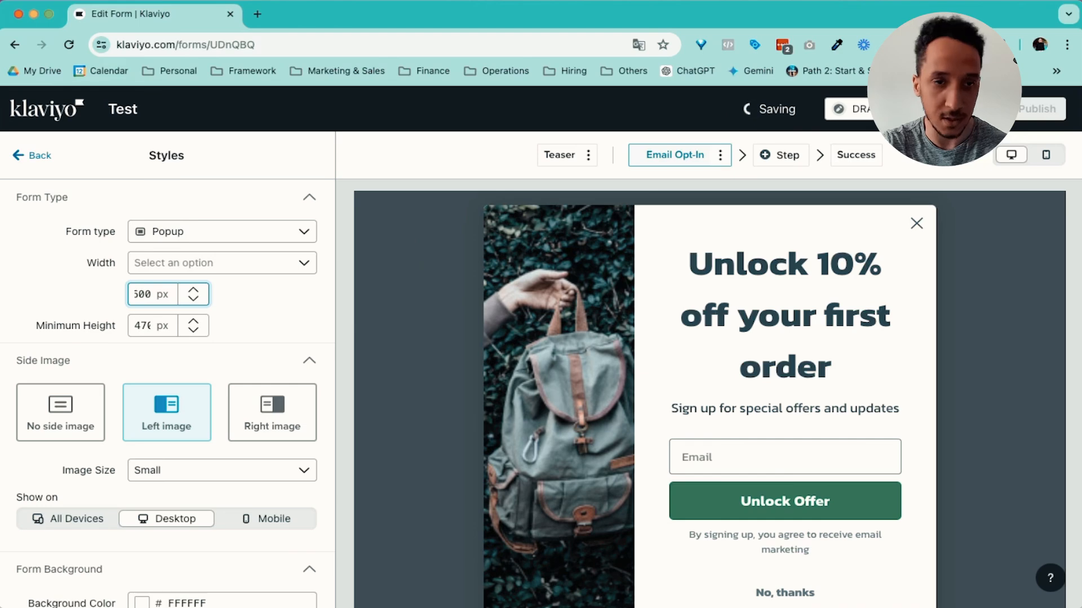
double_click(145, 294)
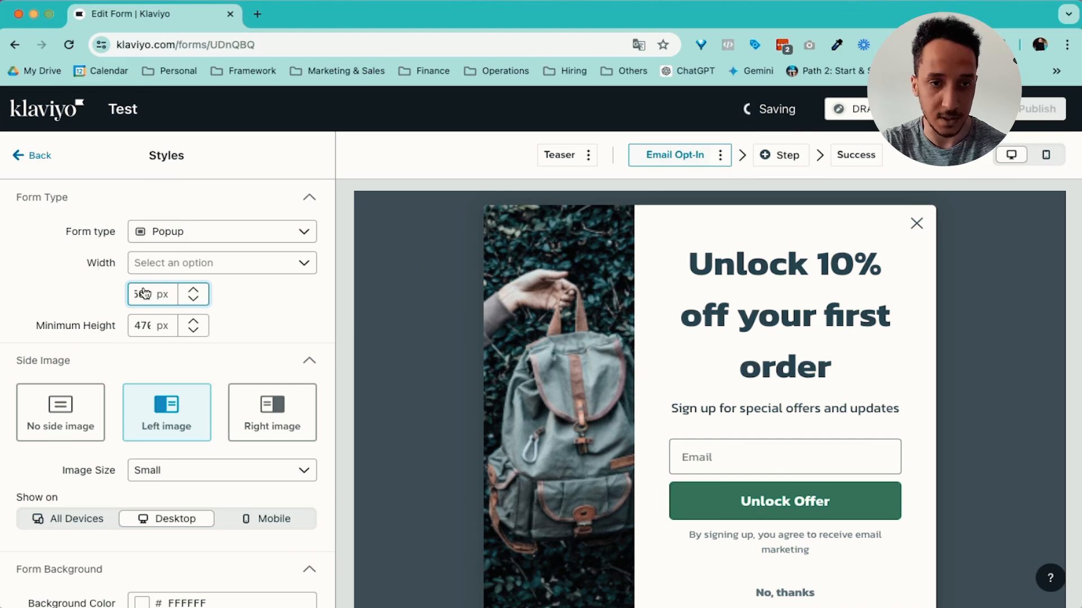
type("780")
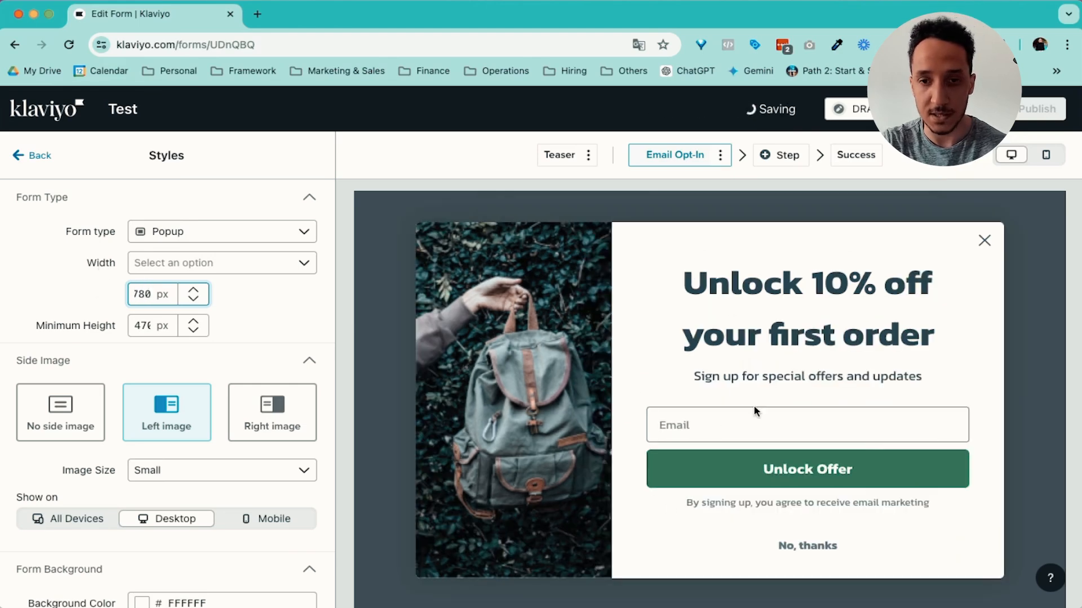
Step: Switch the side image to the Right image layout and look through the remaining form styles
scroll(213, 395, "down", 2)
scroll(213, 397, "down", 1)
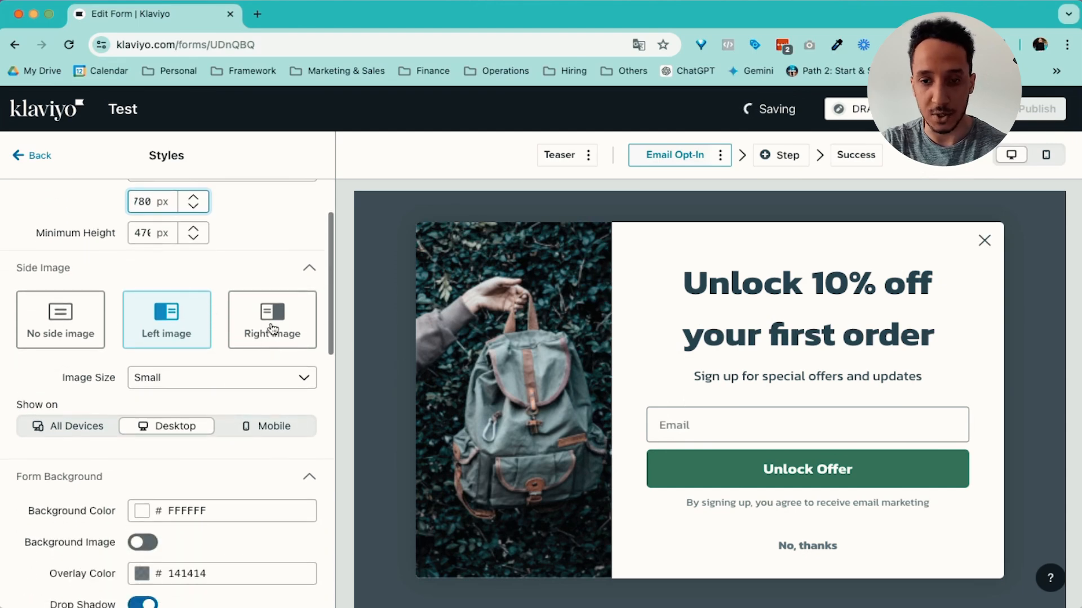
scroll(254, 362, "down", 4)
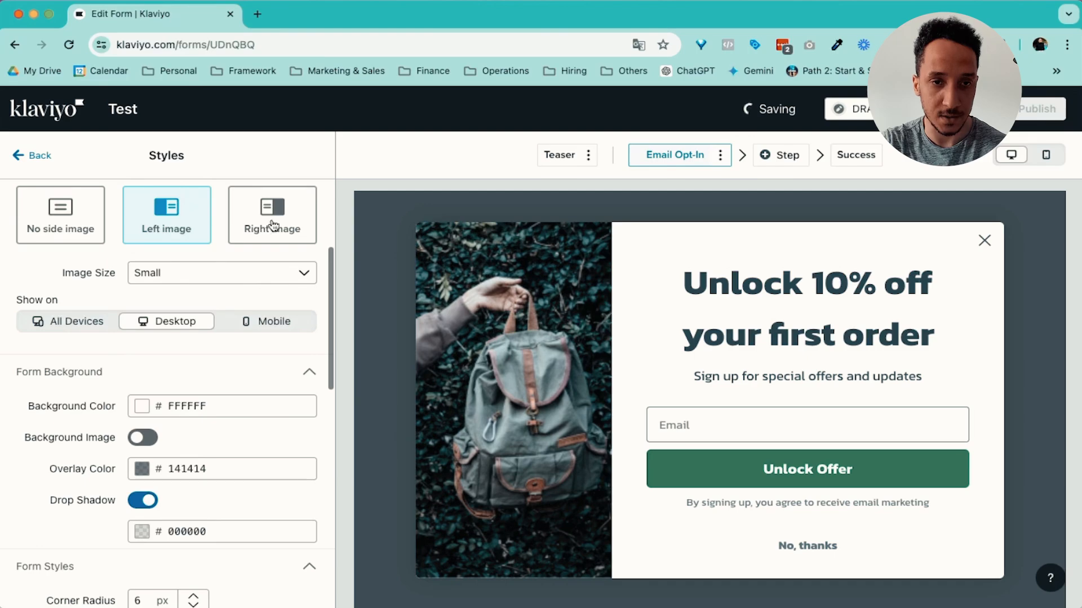
left_click(273, 221)
scroll(171, 374, "down", 3)
scroll(170, 375, "down", 4)
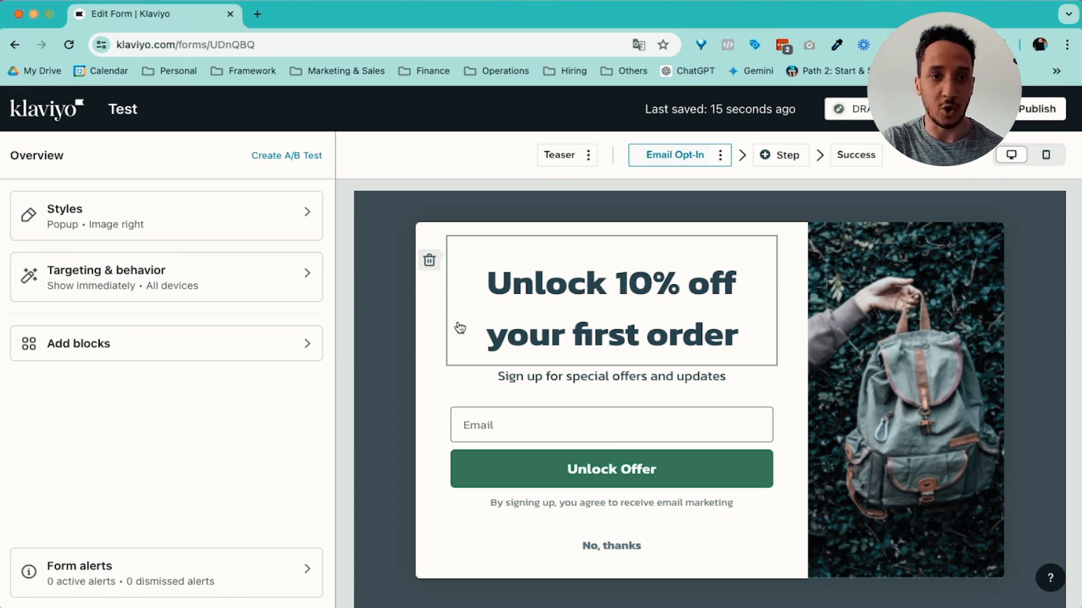
Step: Open the targeting and behavior settings and compare the timing options Based on rules, Only on a custom trigger and Immediately
left_click(157, 271)
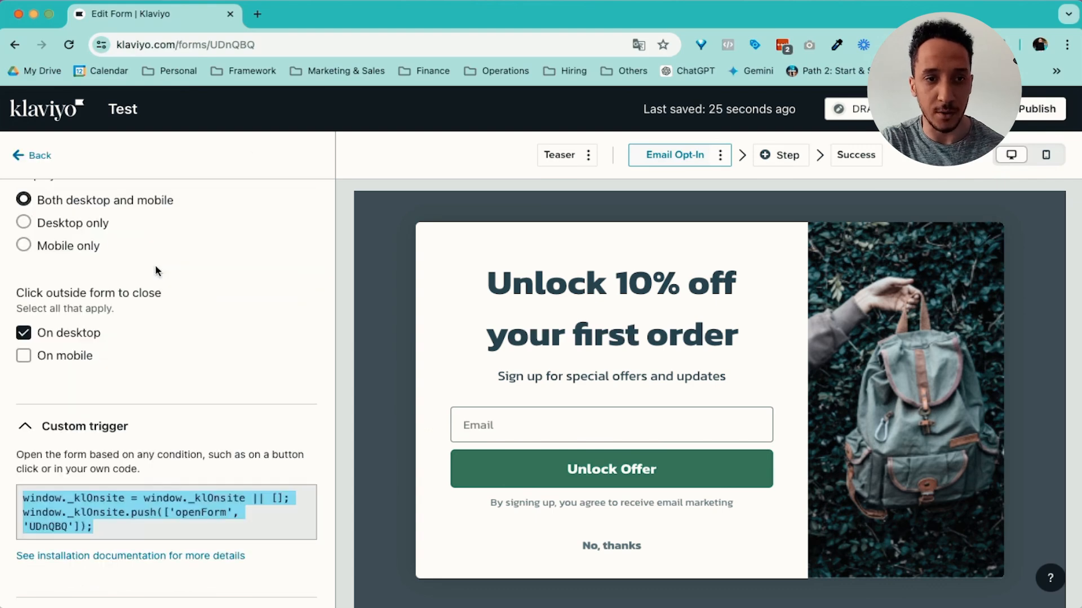
scroll(141, 259, "up", 10)
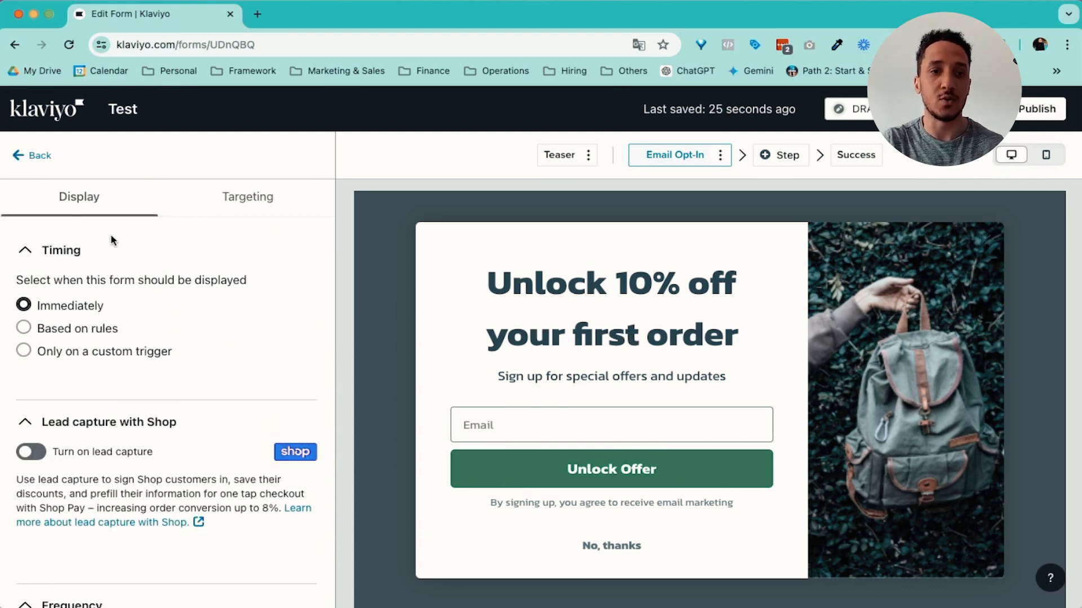
left_click(45, 332)
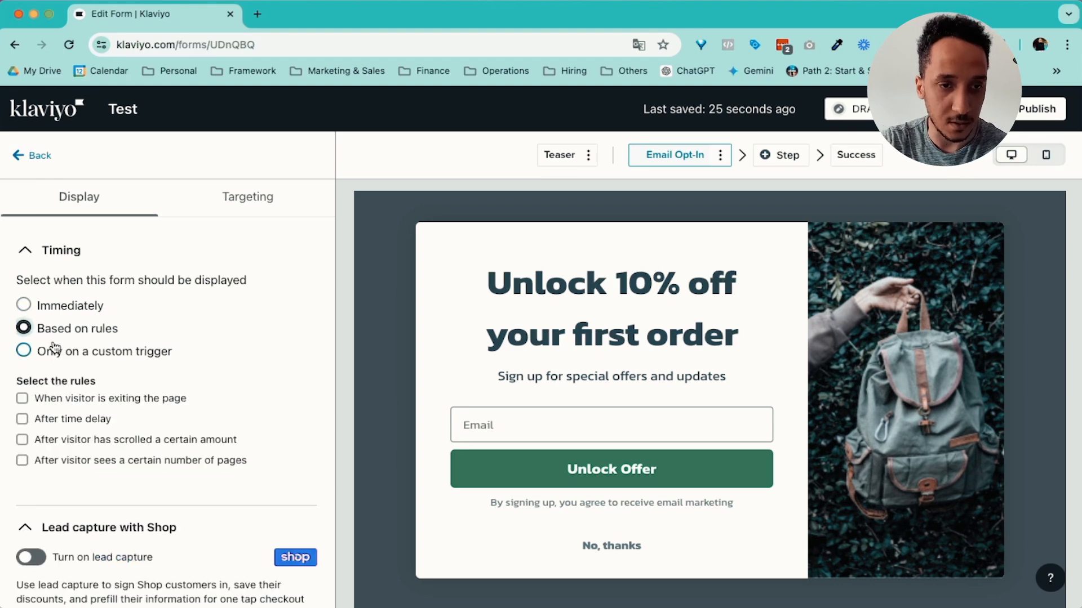
scroll(53, 347, "down", 1)
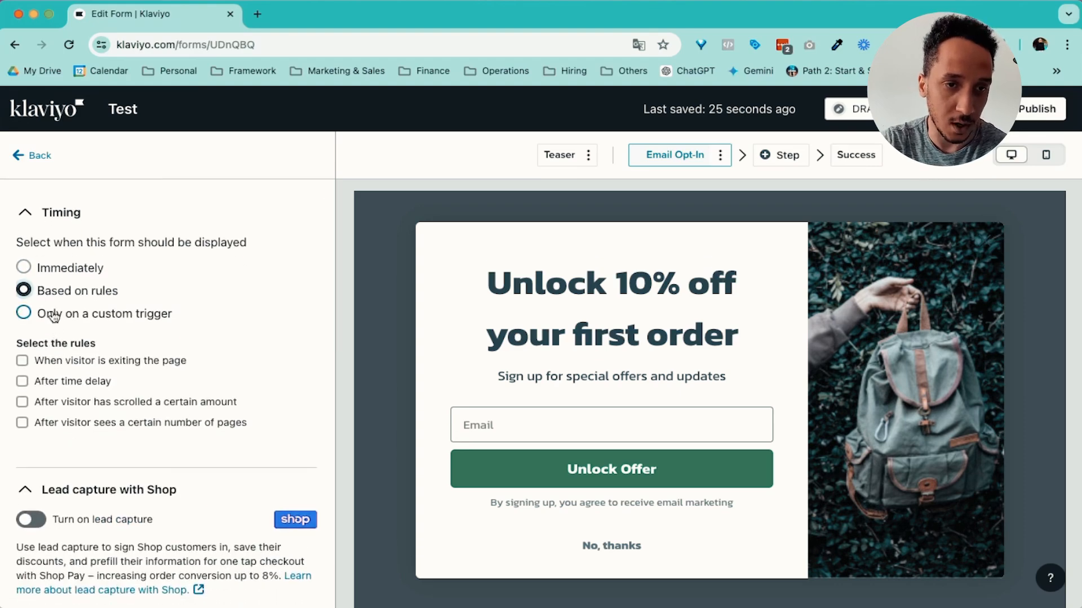
left_click(54, 316)
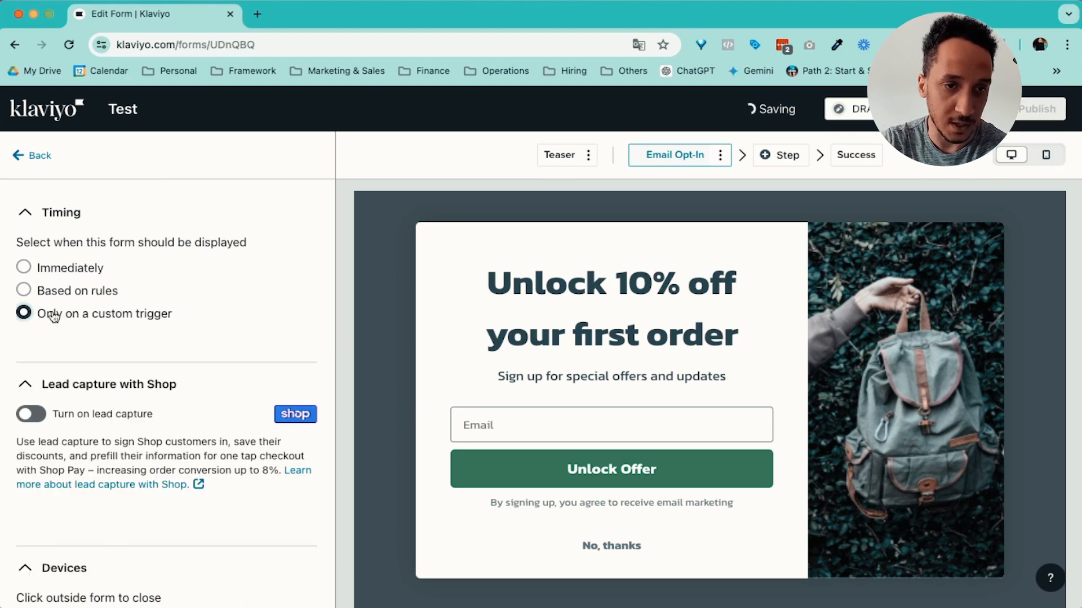
left_click(50, 276)
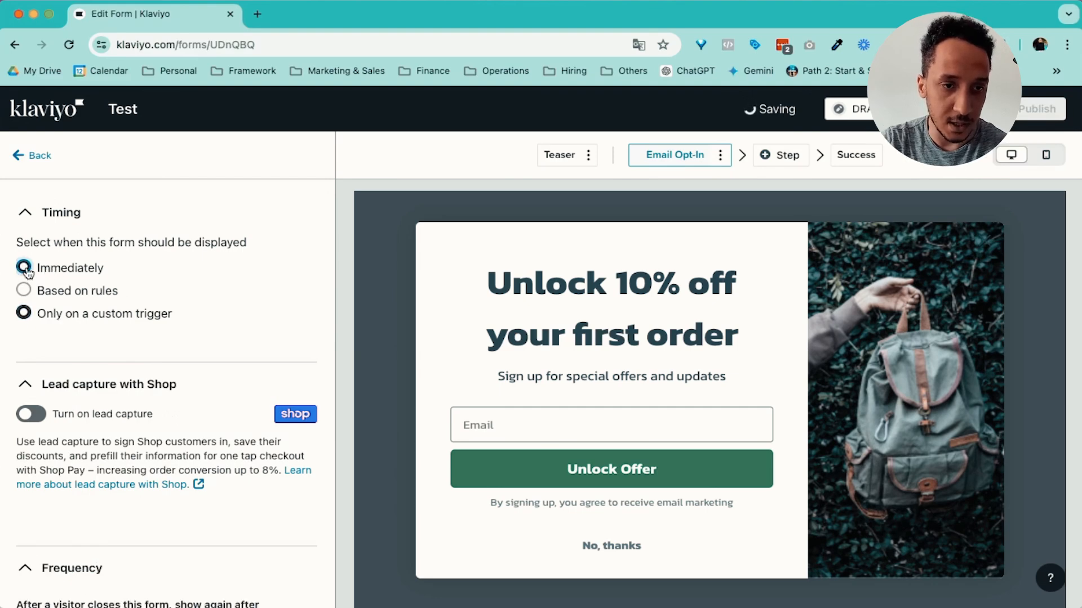
scroll(66, 347, "down", 3)
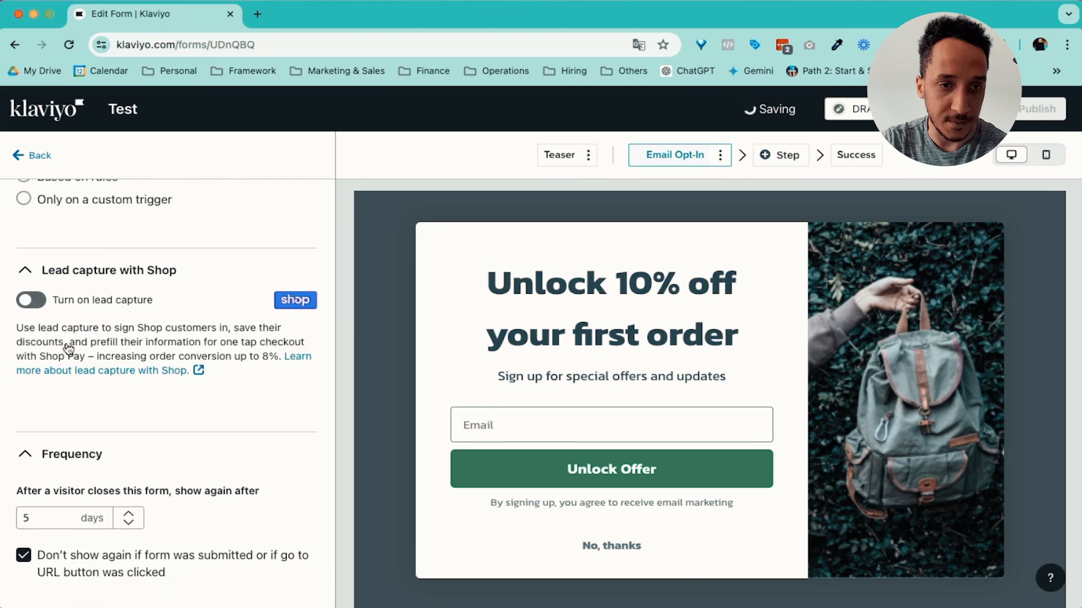
scroll(57, 326, "up", 1)
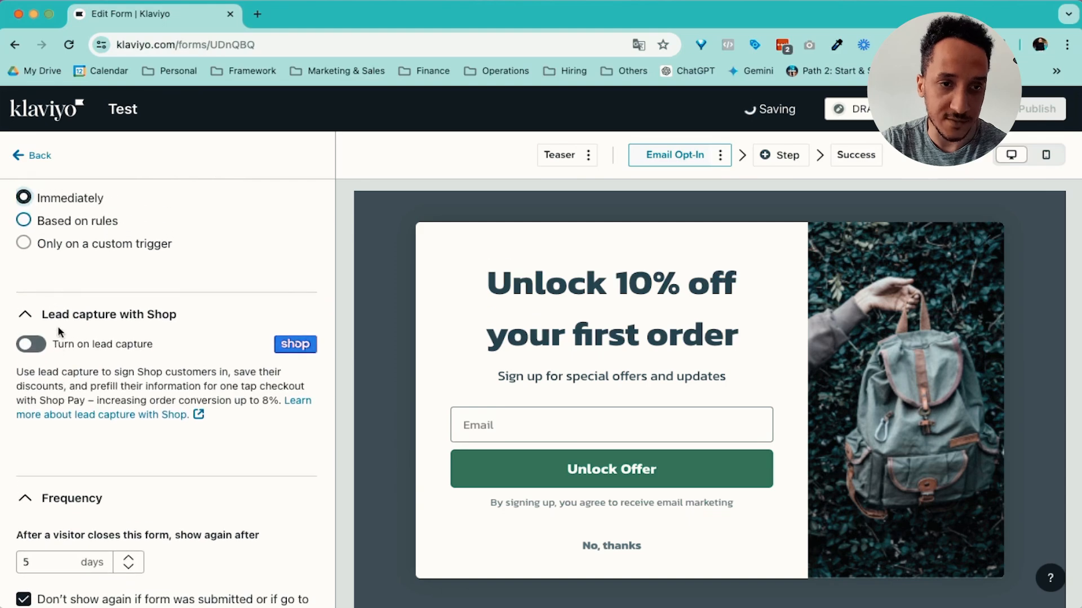
Step: Set the form's timing to Based on rules with a time delay of 30 seconds
left_click(25, 222)
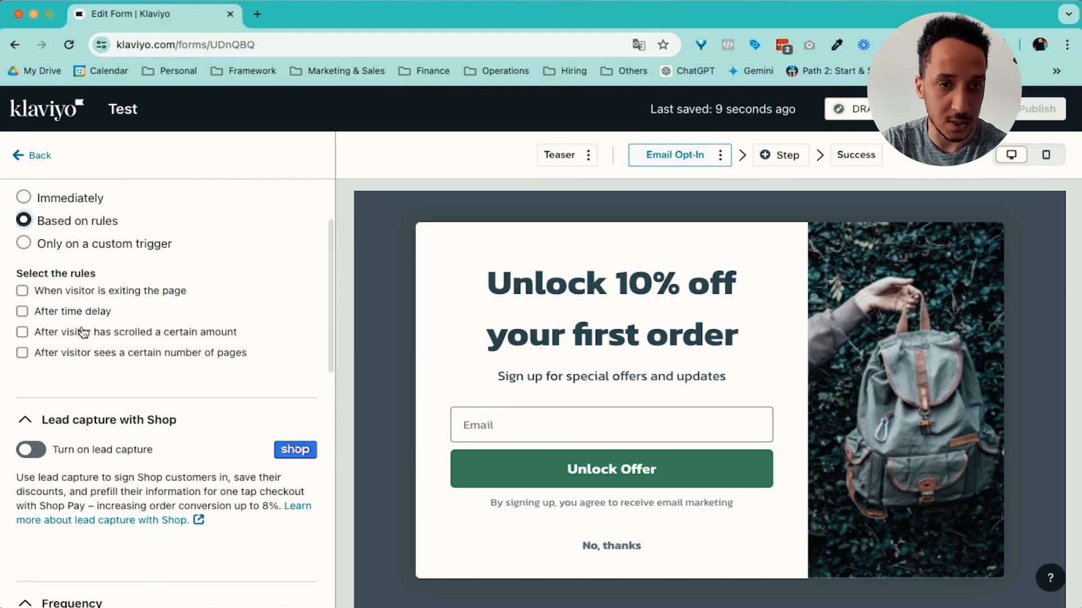
left_click(25, 314)
double_click(69, 354)
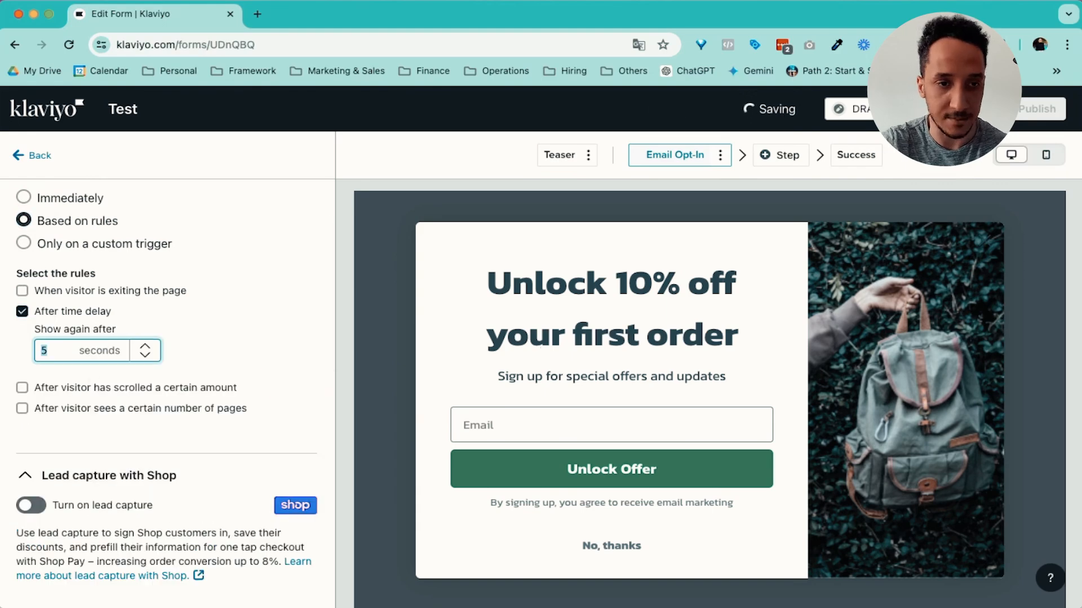
type("30")
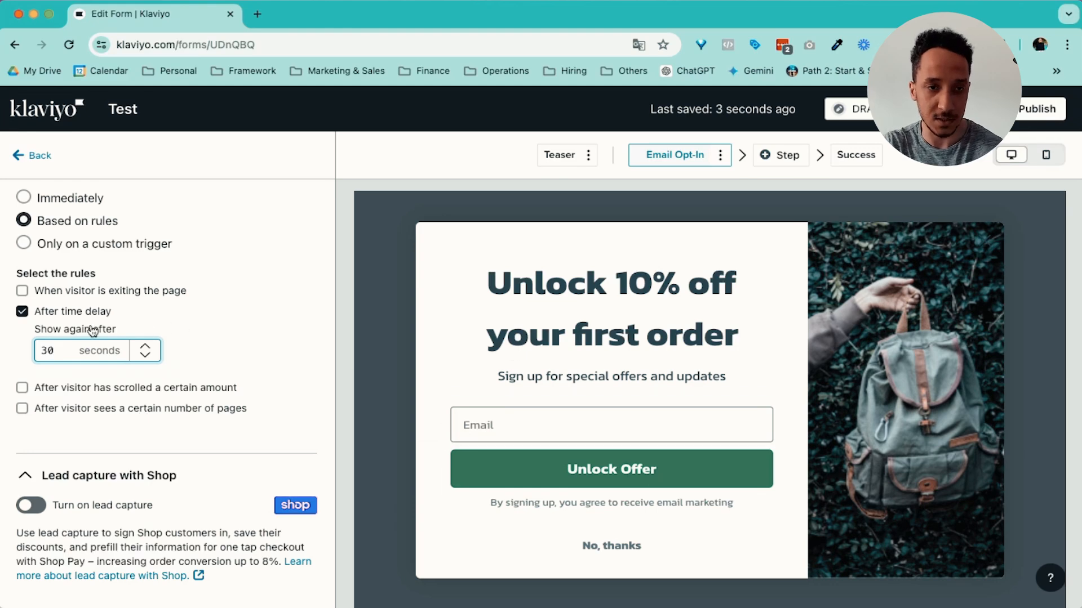
Step: Try adding the page-exit rule and a 50% scroll-distance rule, displaying the form only if all selected conditions are met
left_click(22, 291)
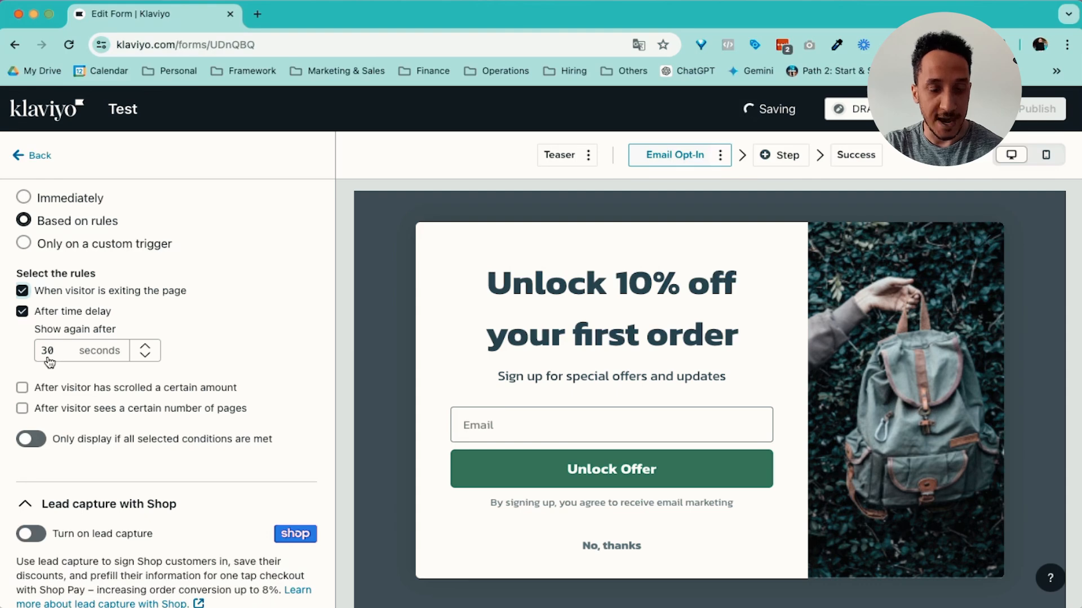
left_click(33, 439)
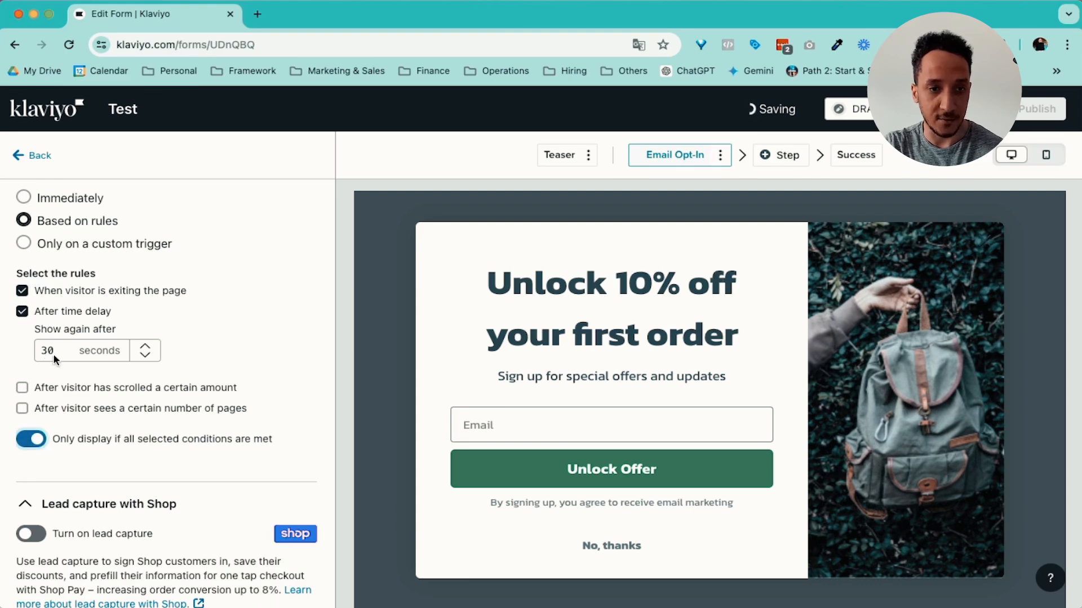
left_click(77, 395)
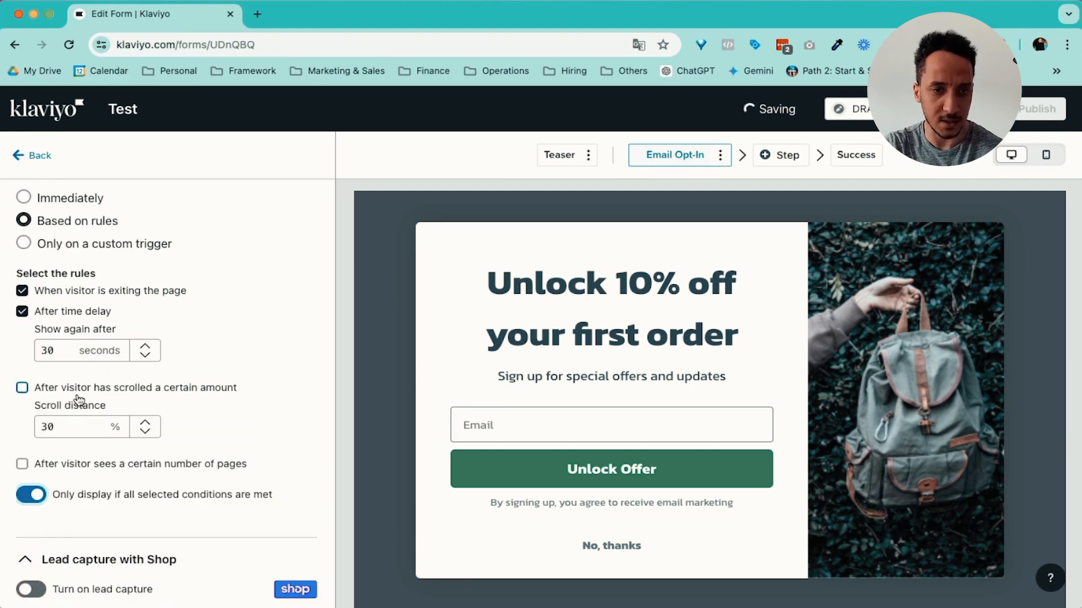
double_click(75, 429)
type("50")
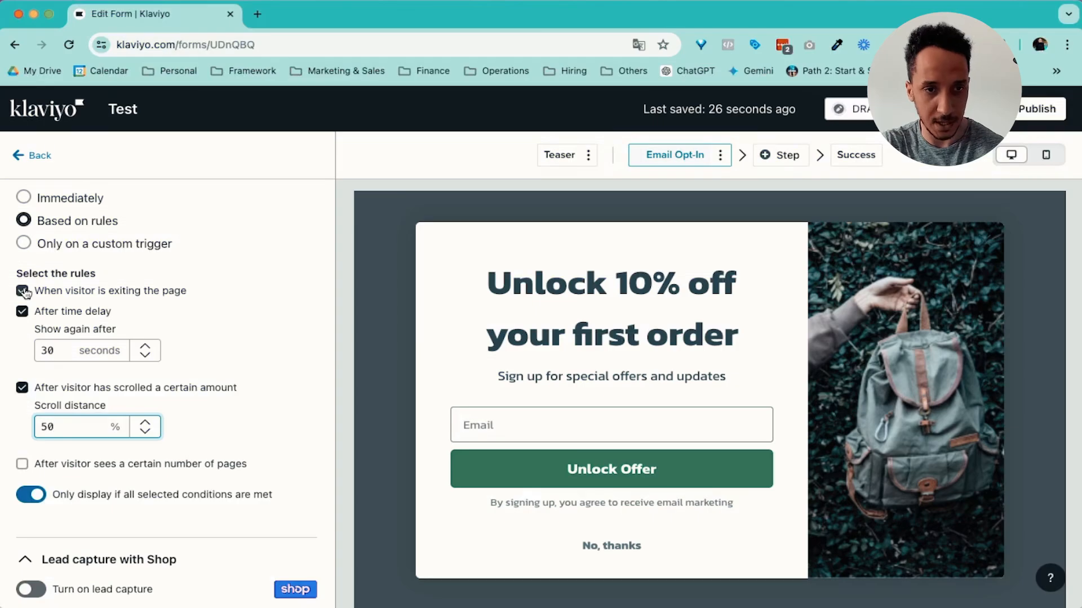
Step: Review the frequency setting that controls when the form shows again after a visitor closes it
scroll(47, 414, "down", 5)
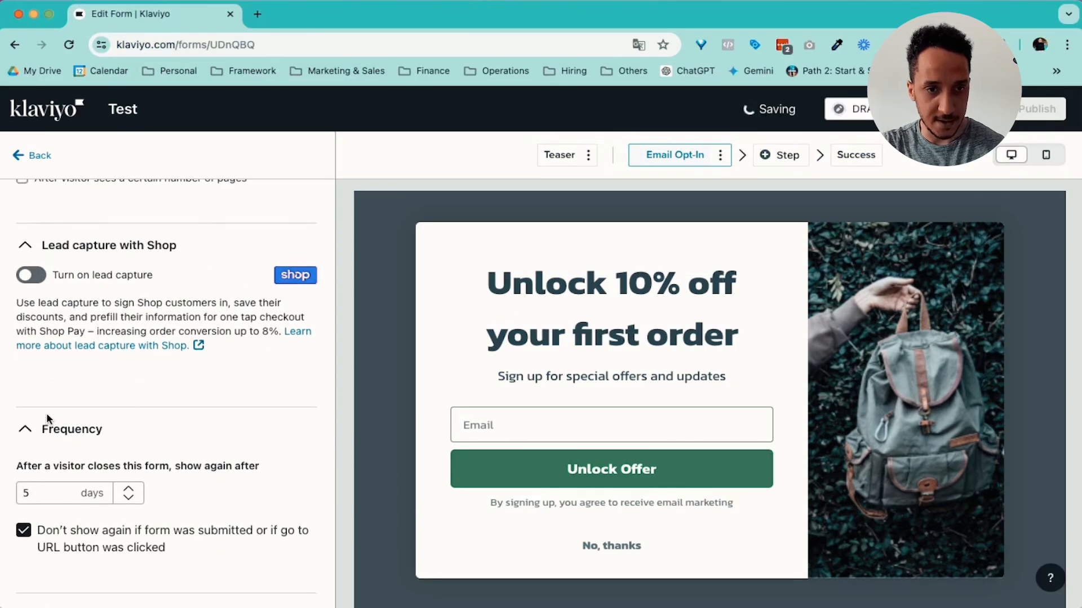
scroll(46, 413, "down", 3)
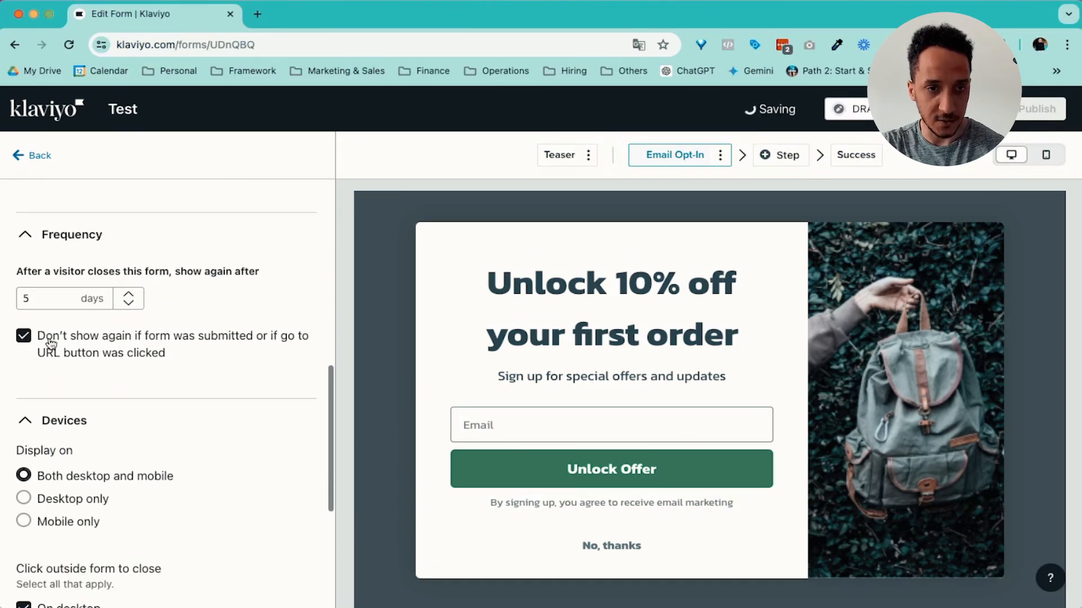
left_click(31, 300)
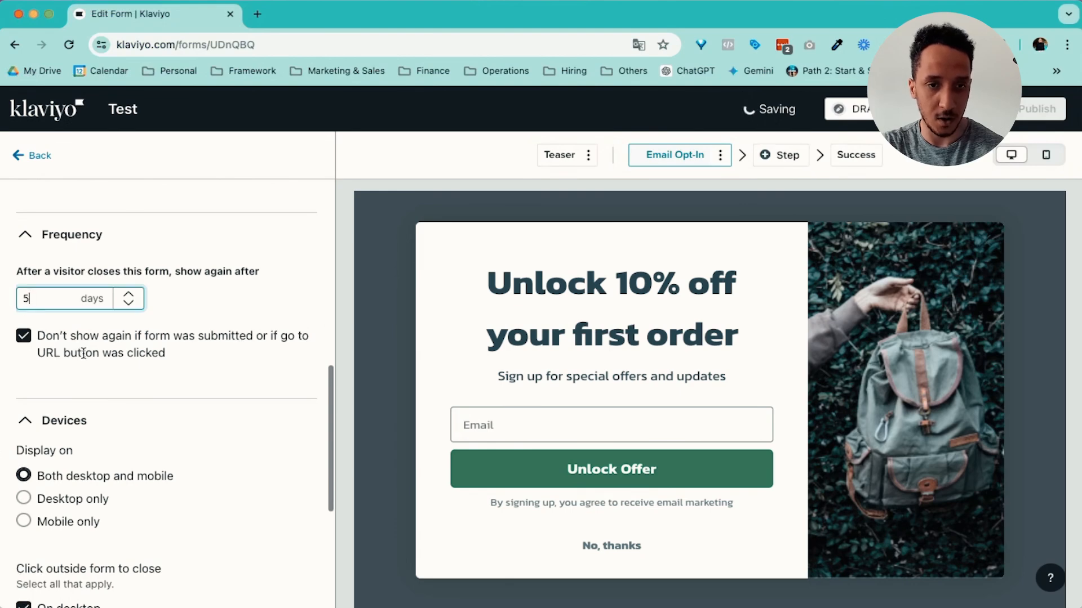
double_click(89, 308)
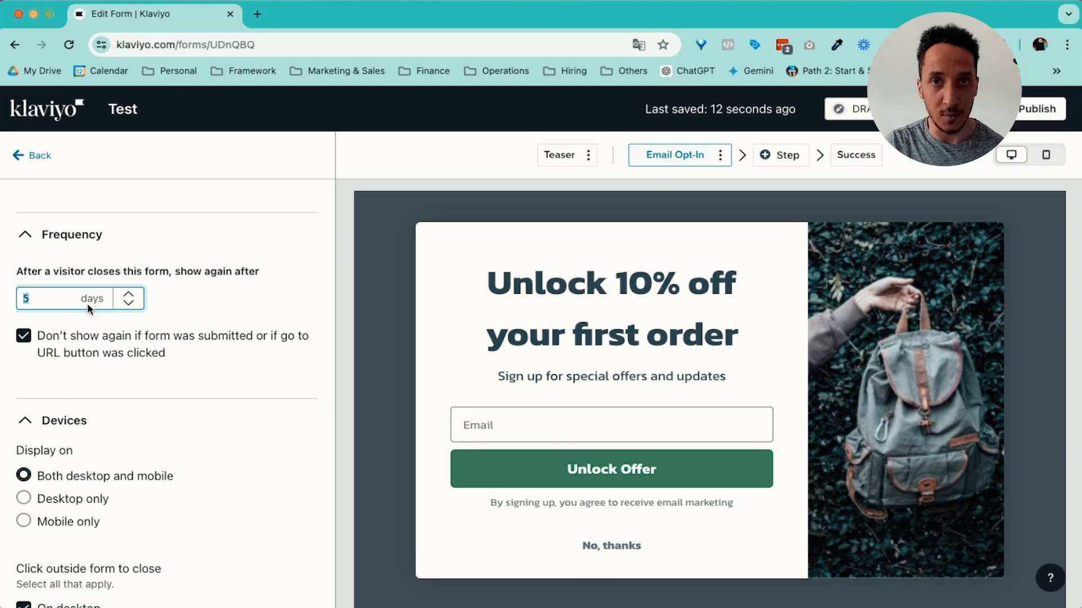
Step: Set the form to display on Desktop only and open its Targeting settings
scroll(88, 308, "down", 3)
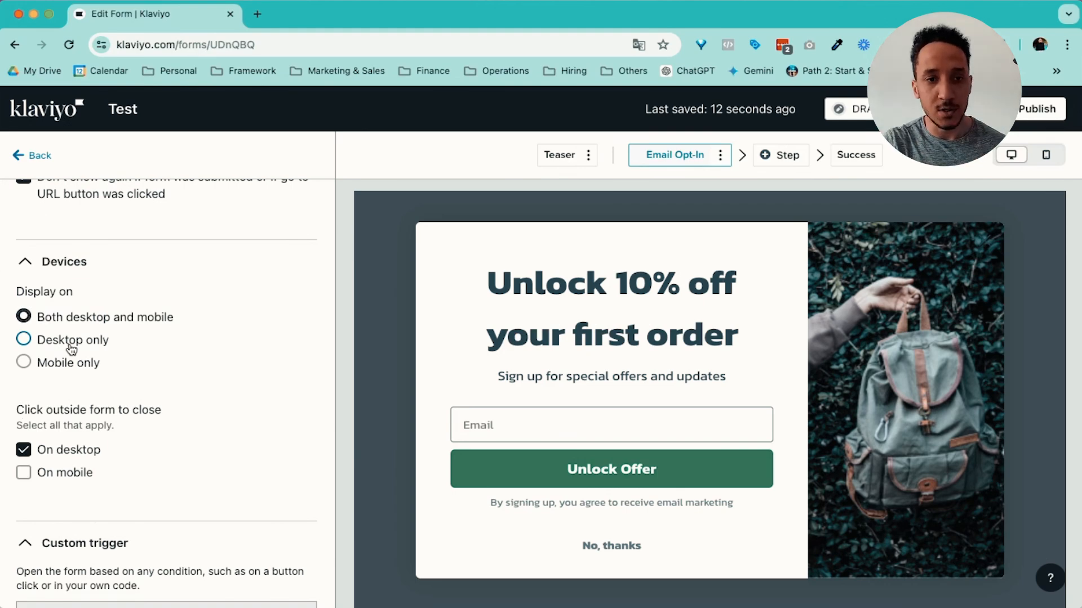
left_click(54, 349)
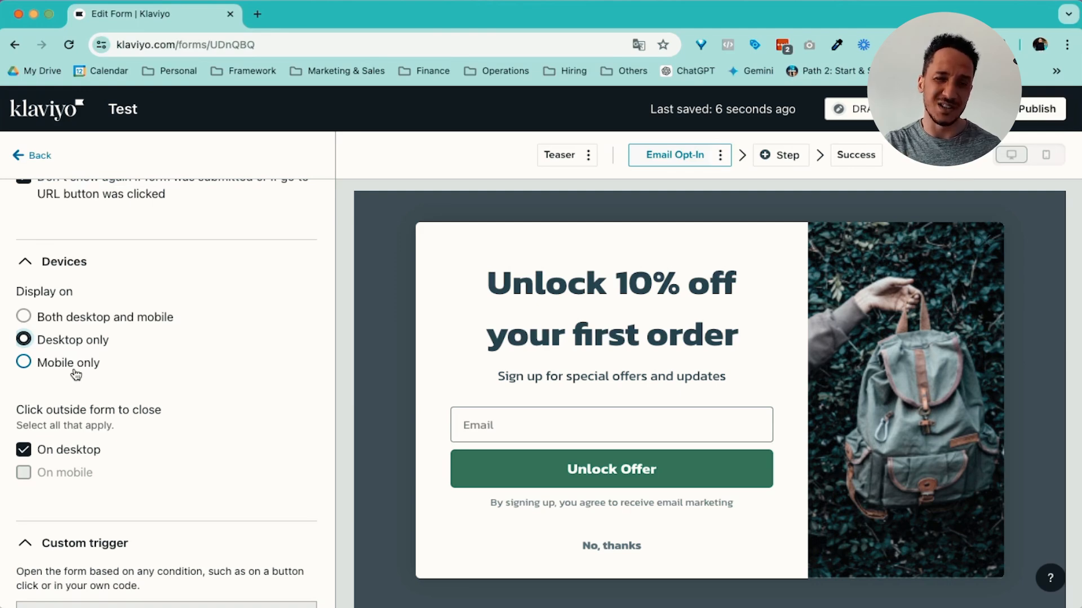
scroll(76, 374, "down", 2)
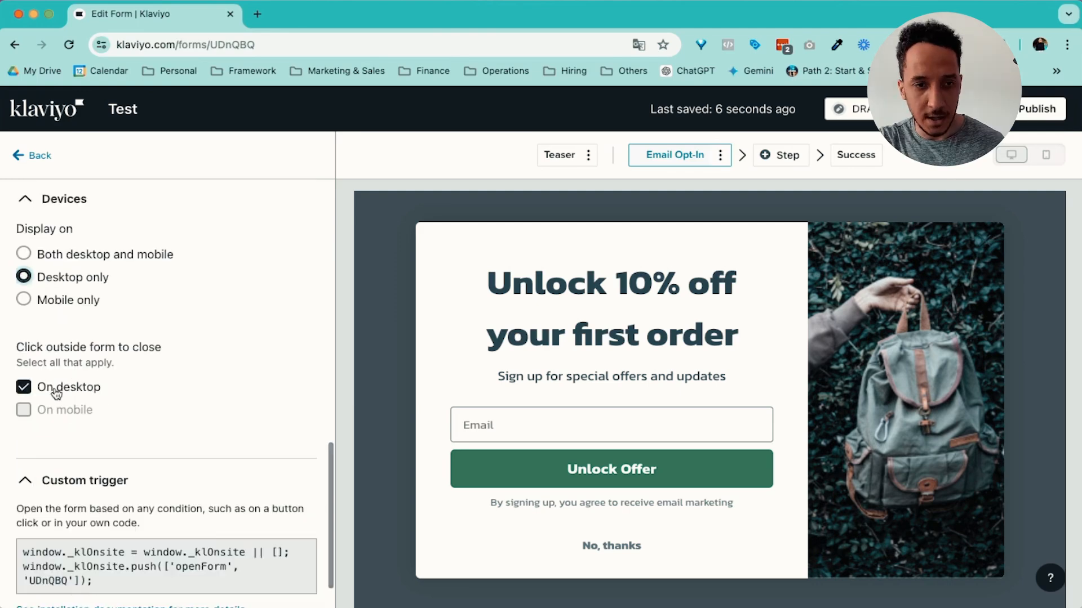
scroll(101, 444, "down", 2)
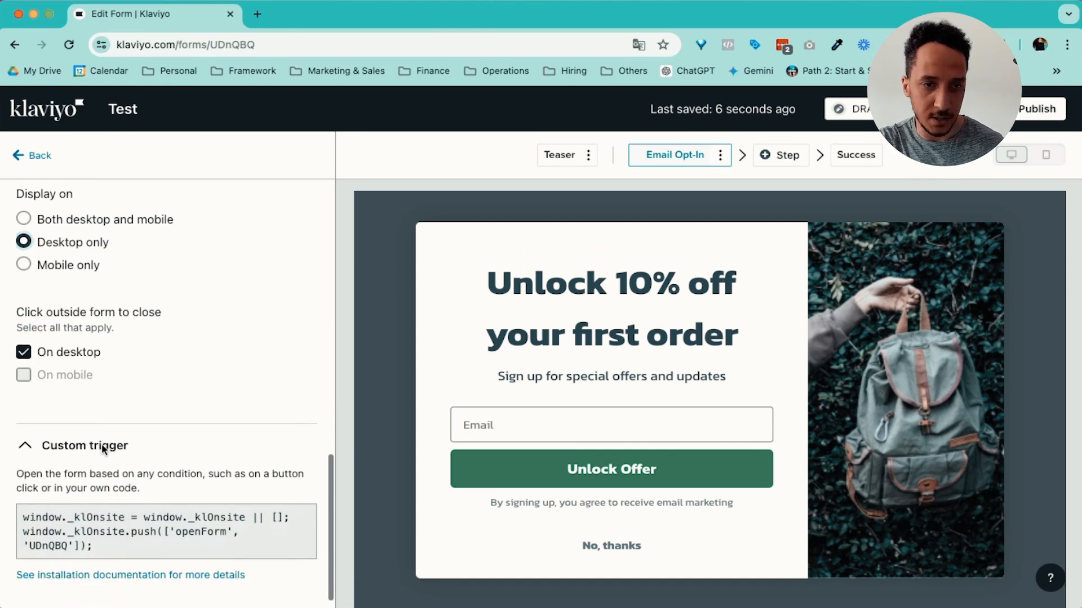
scroll(113, 479, "up", 15)
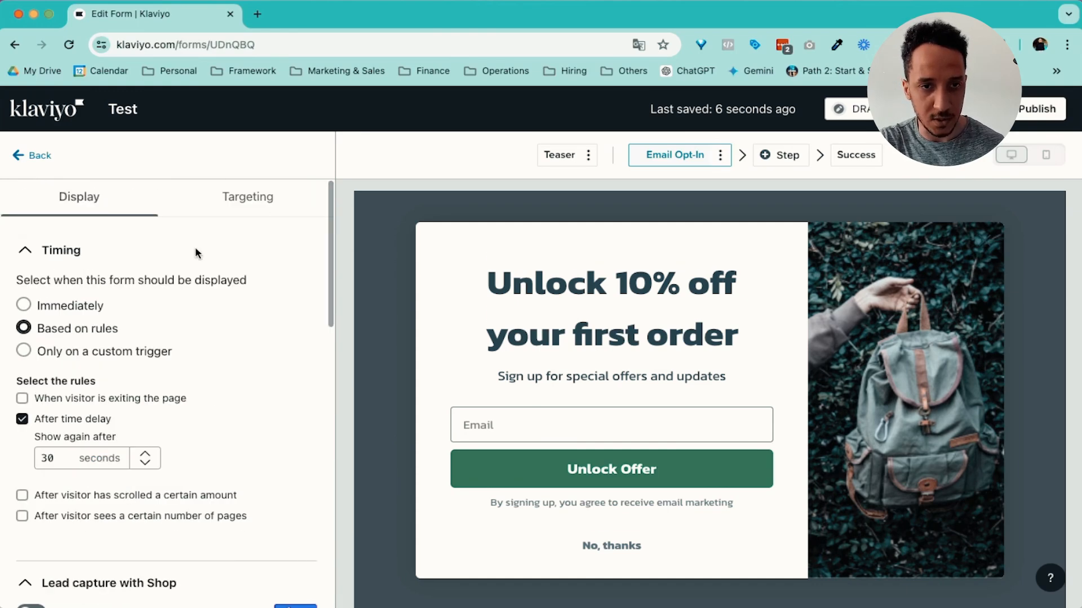
left_click(251, 198)
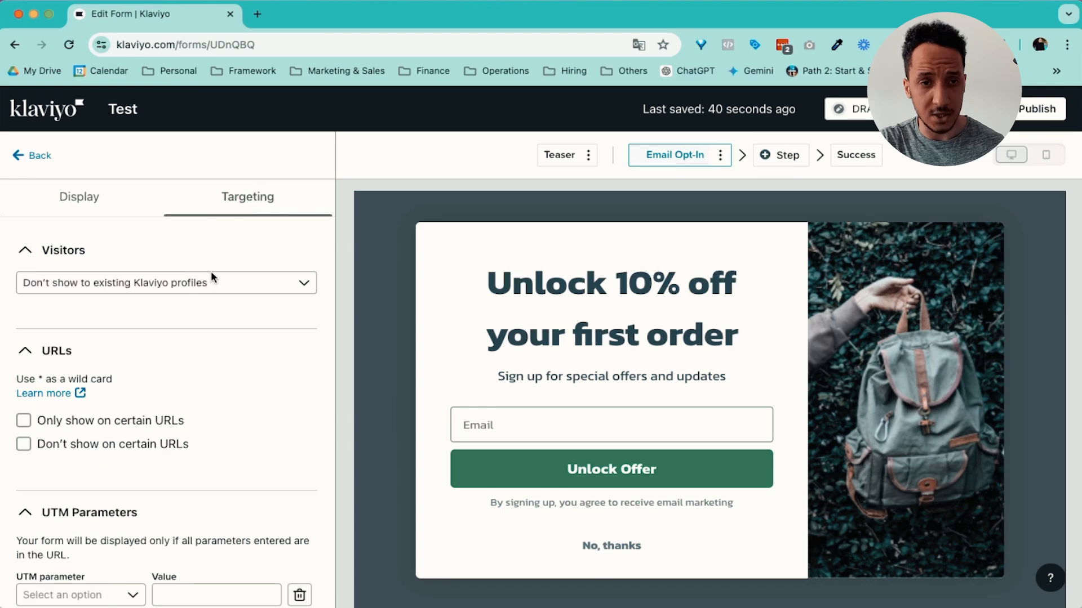
Step: Enable the URL rule that hides the form on certain URLs, leaving the rule for showing only on certain URLs disabled
scroll(188, 345, "down", 3)
left_click(39, 328)
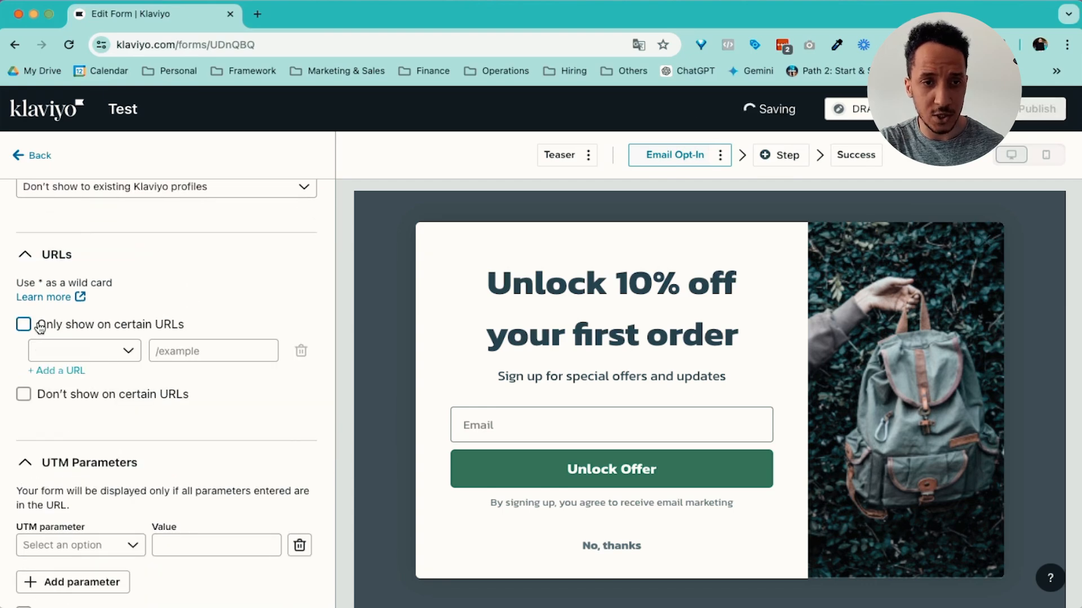
left_click(184, 351)
left_click(24, 394)
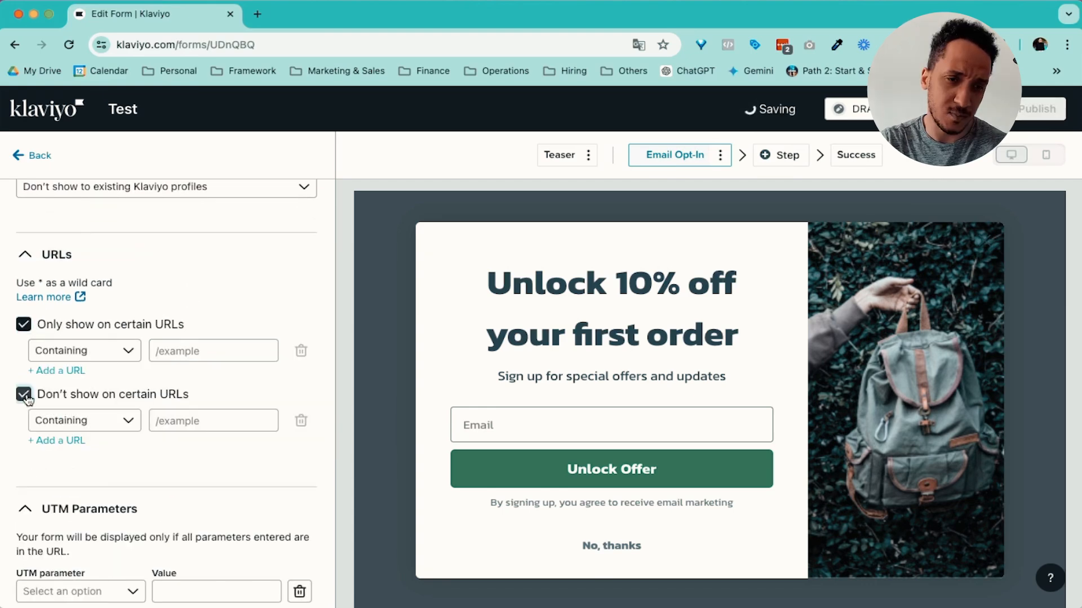
left_click(24, 325)
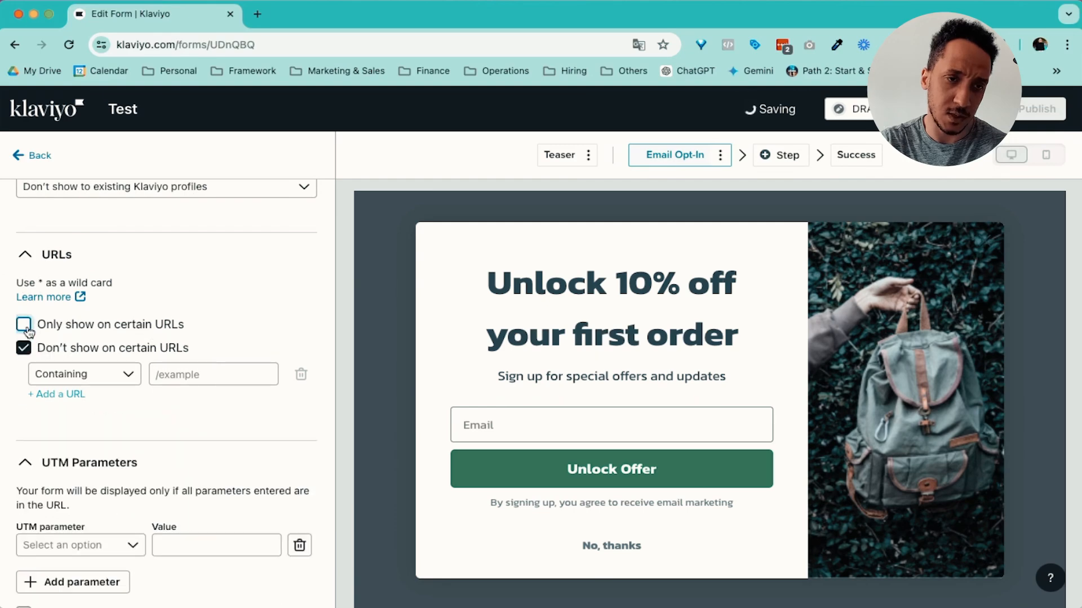
Step: Exclude the form from URLs containing /collection
left_click(175, 374)
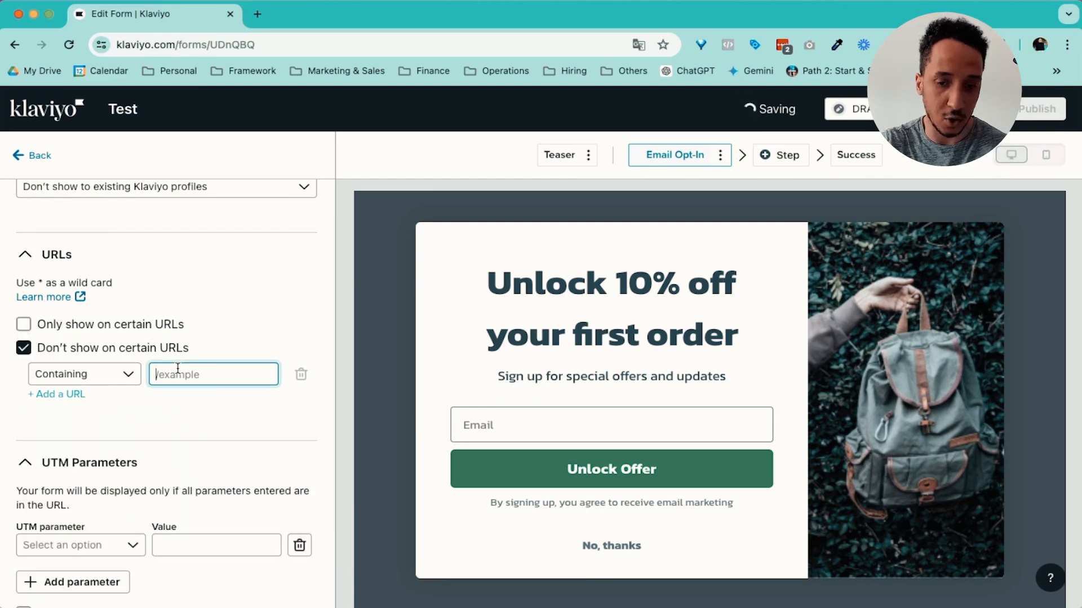
type("d")
type("ollecti")
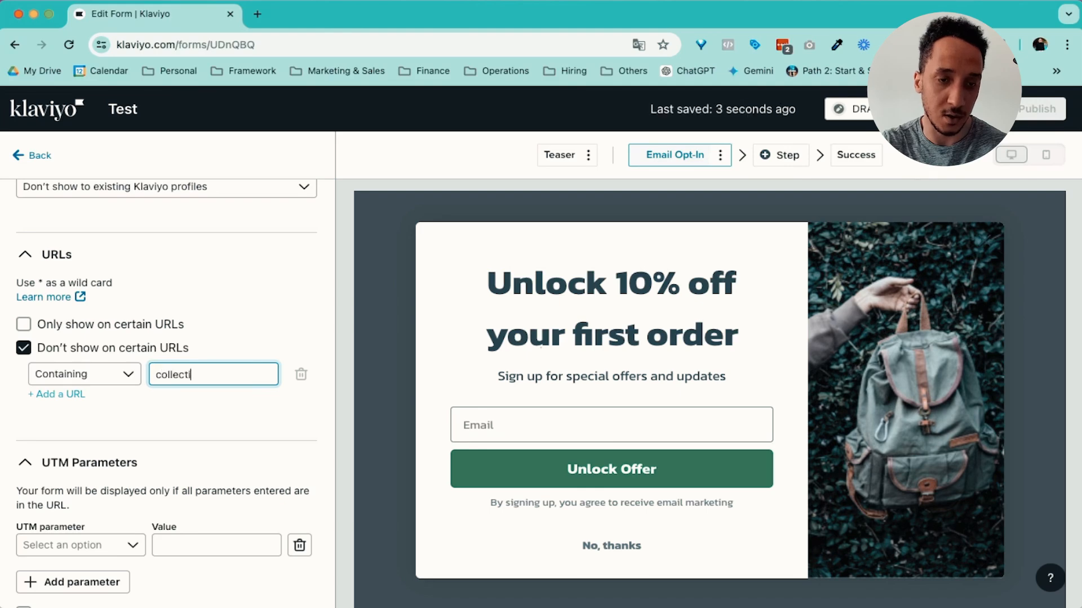
key("Left")
key("Left")
key("Left")
key("Left")
key("Left")
key("Left")
key("Left")
key("Left")
type("/")
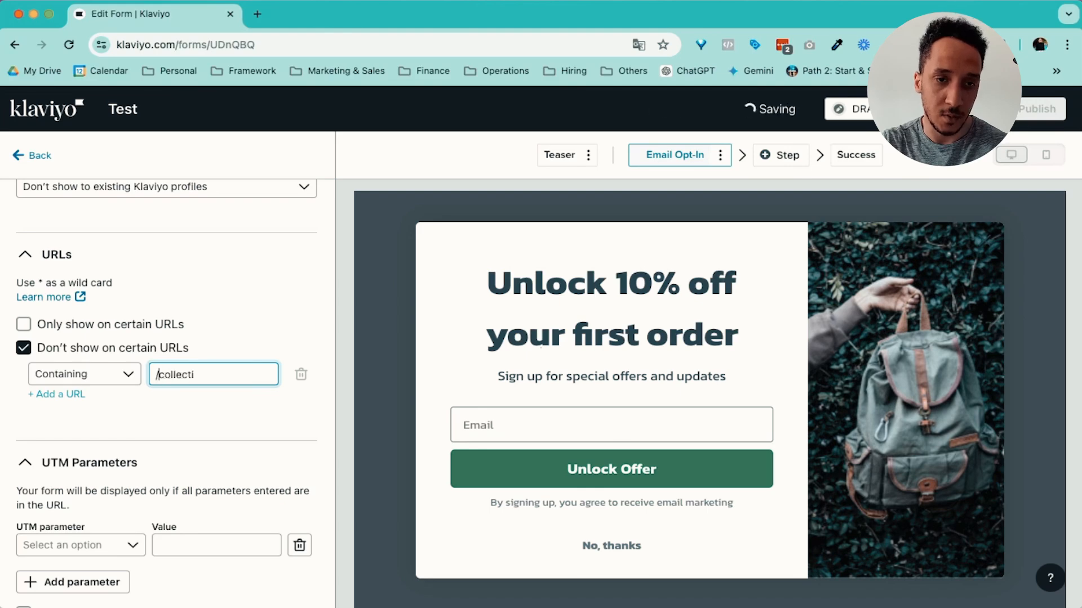
left_click(206, 376)
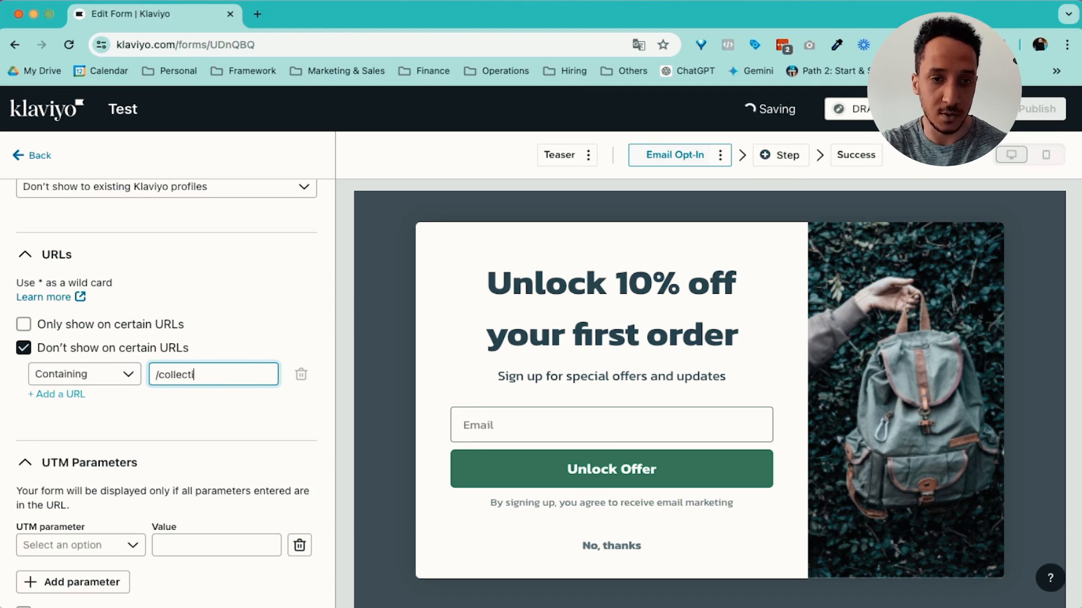
type("on")
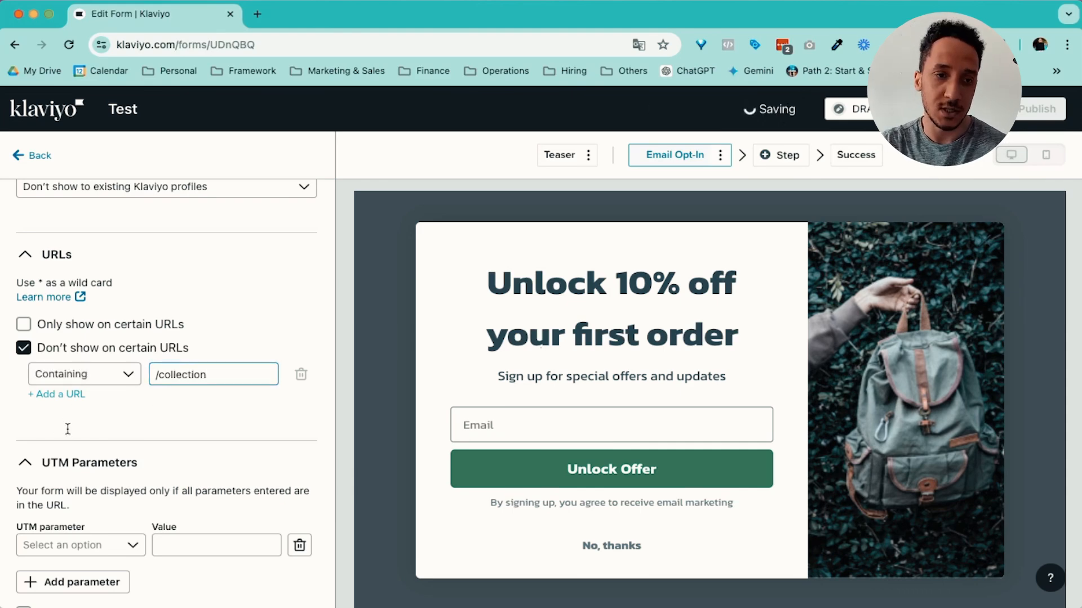
left_click(152, 405)
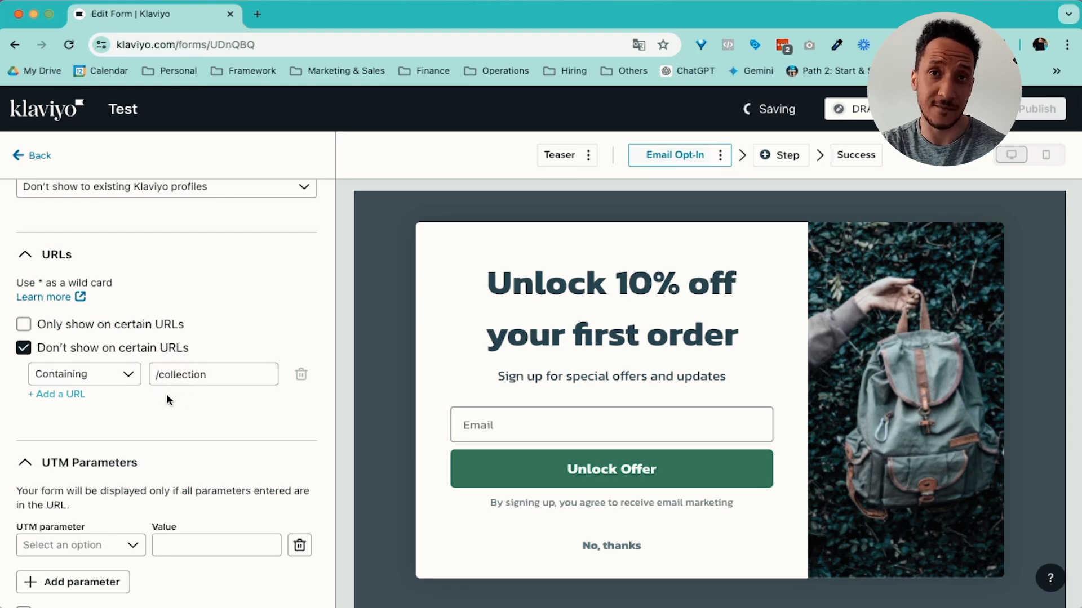
scroll(149, 420, "down", 4)
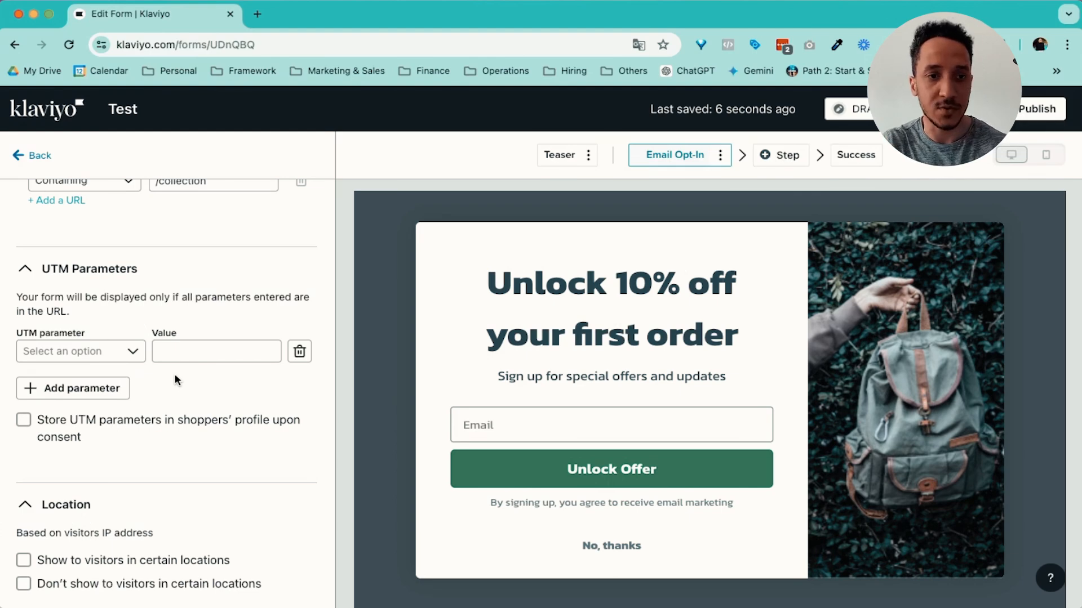
scroll(129, 378, "down", 3)
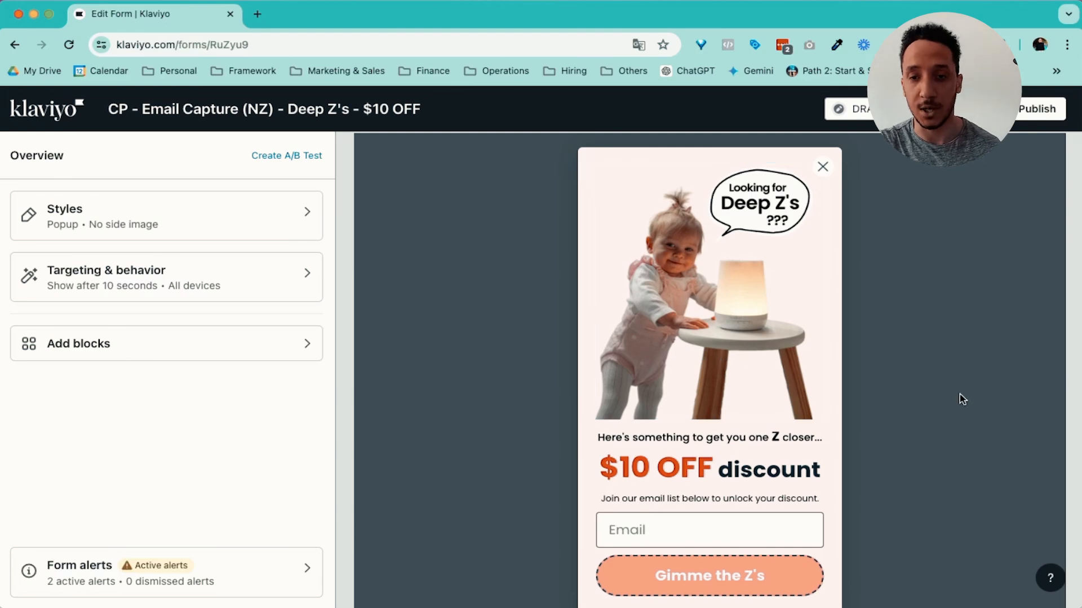
Step: Examine the design of the Email Opt-in and Success steps in the Deep Z's $10 OFF email capture form
scroll(958, 399, "down", 1)
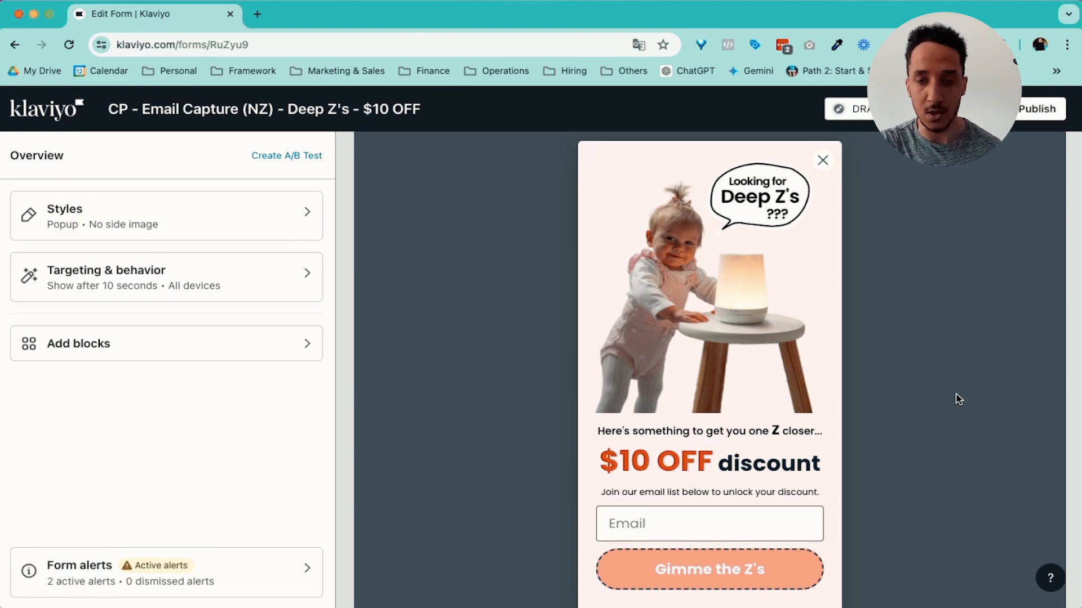
scroll(709, 459, "down", 3)
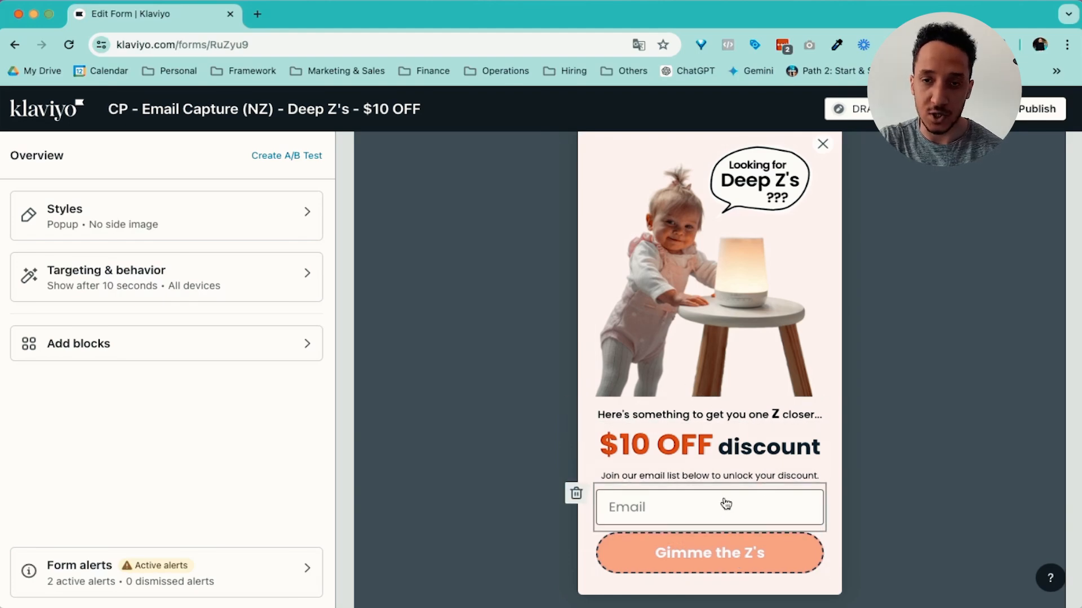
scroll(725, 503, "up", 3)
scroll(727, 502, "down", 2)
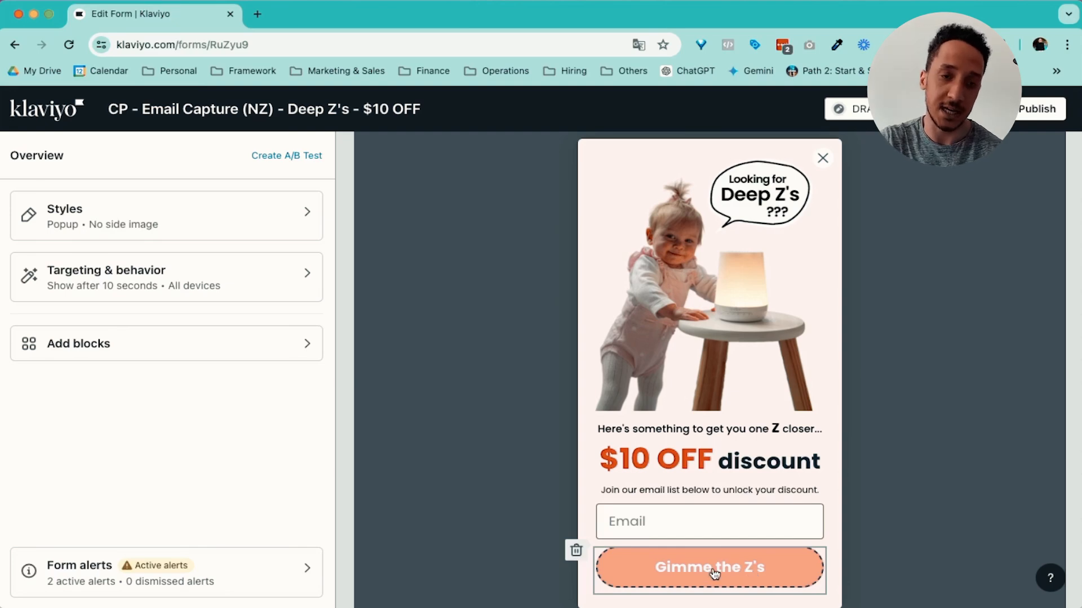
scroll(783, 401, "up", 2)
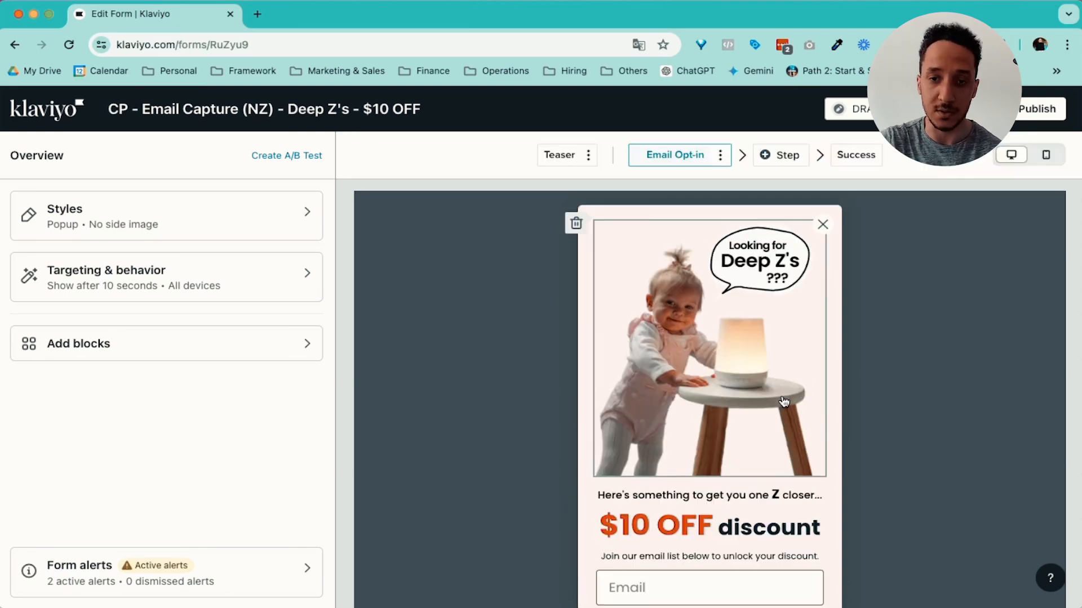
scroll(784, 401, "down", 2)
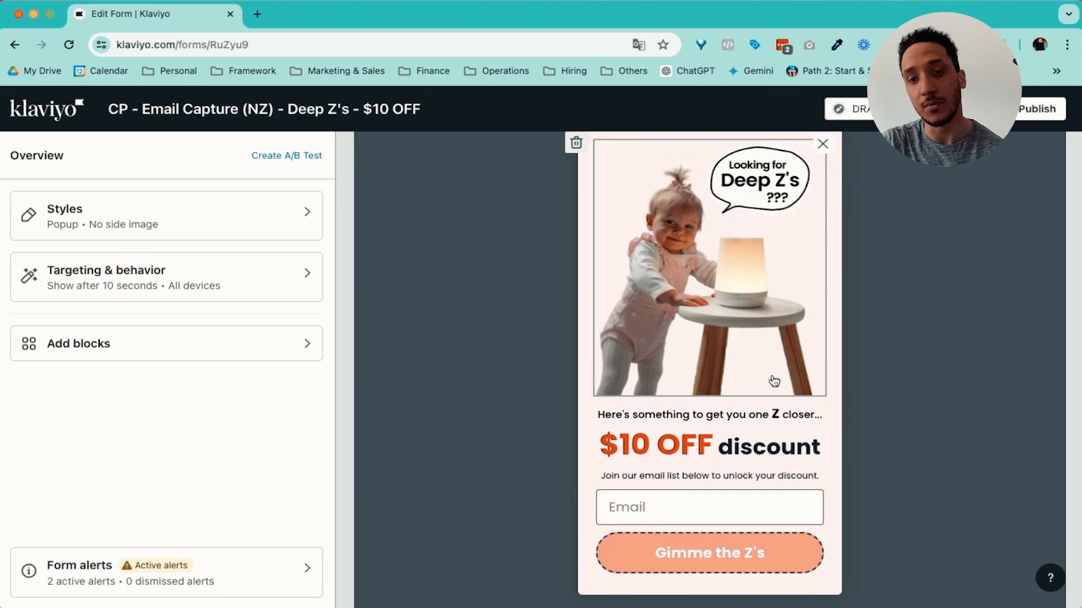
scroll(774, 382, "up", 2)
left_click(848, 160)
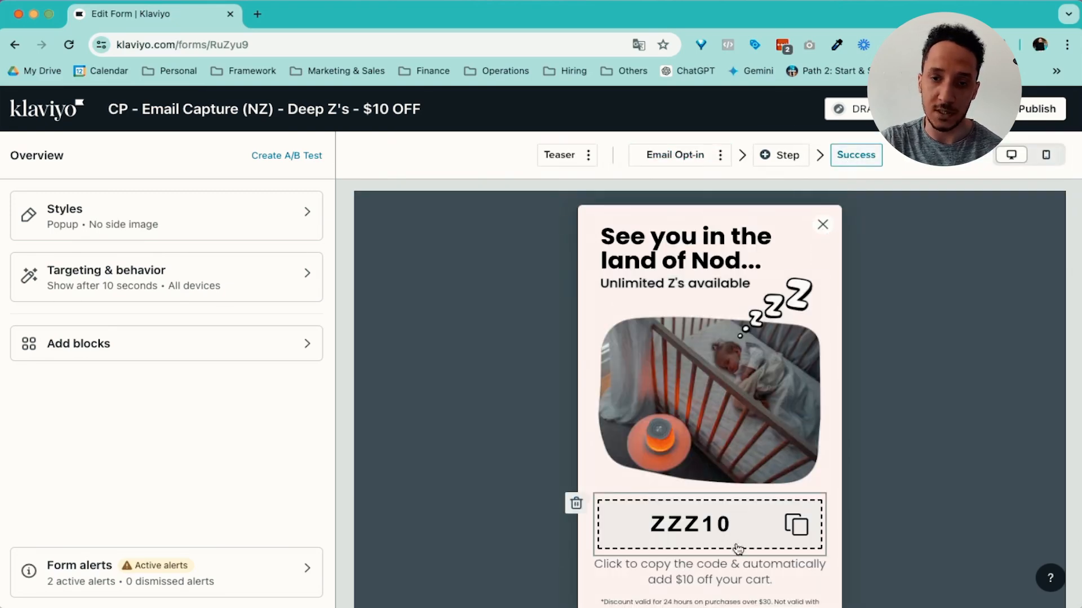
scroll(733, 544, "down", 1)
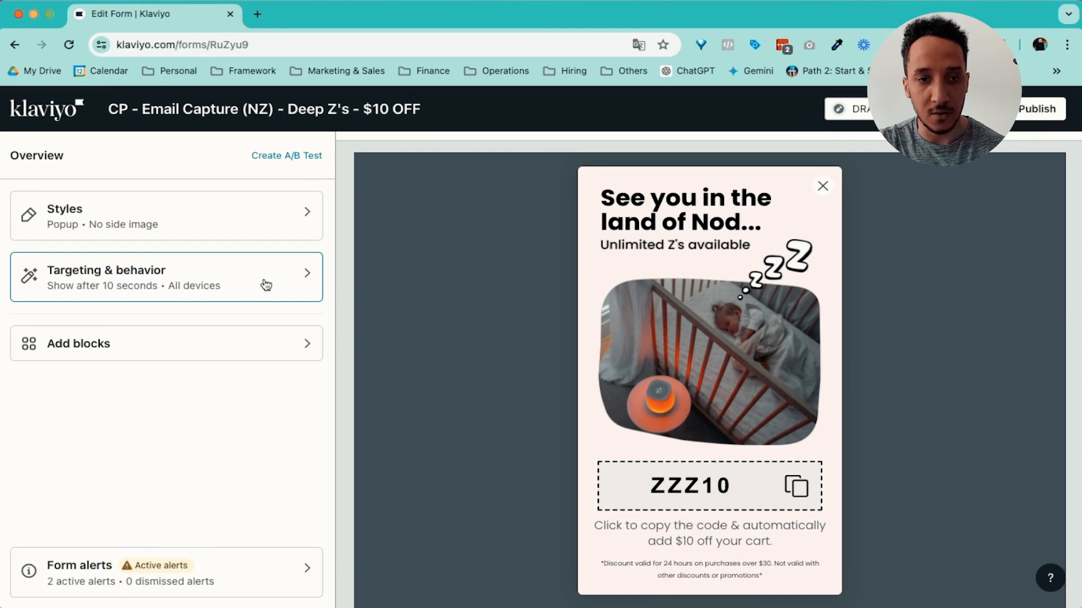
scroll(726, 404, "up", 1)
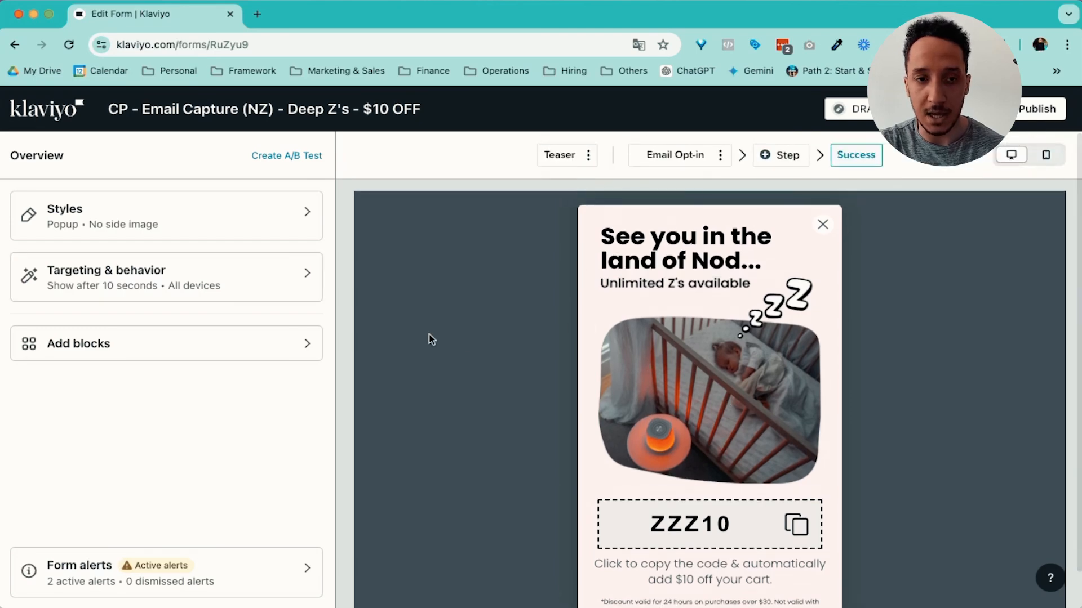
Step: Set the time delay of the Deep Z's $10 OFF form to 30 seconds in its targeting and behavior settings
left_click(237, 277)
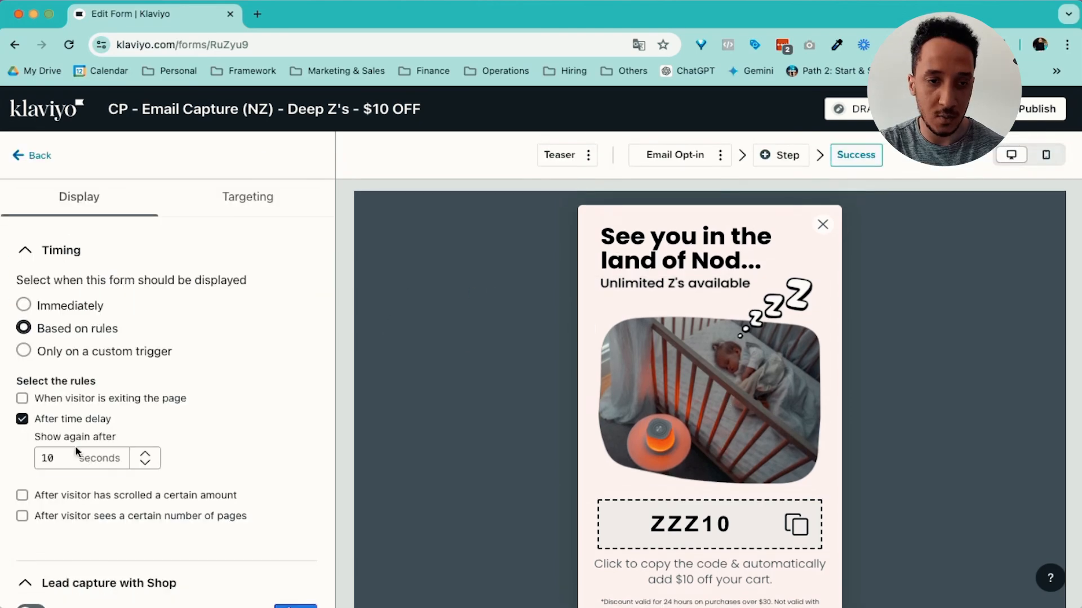
left_click(88, 455)
left_click(50, 459)
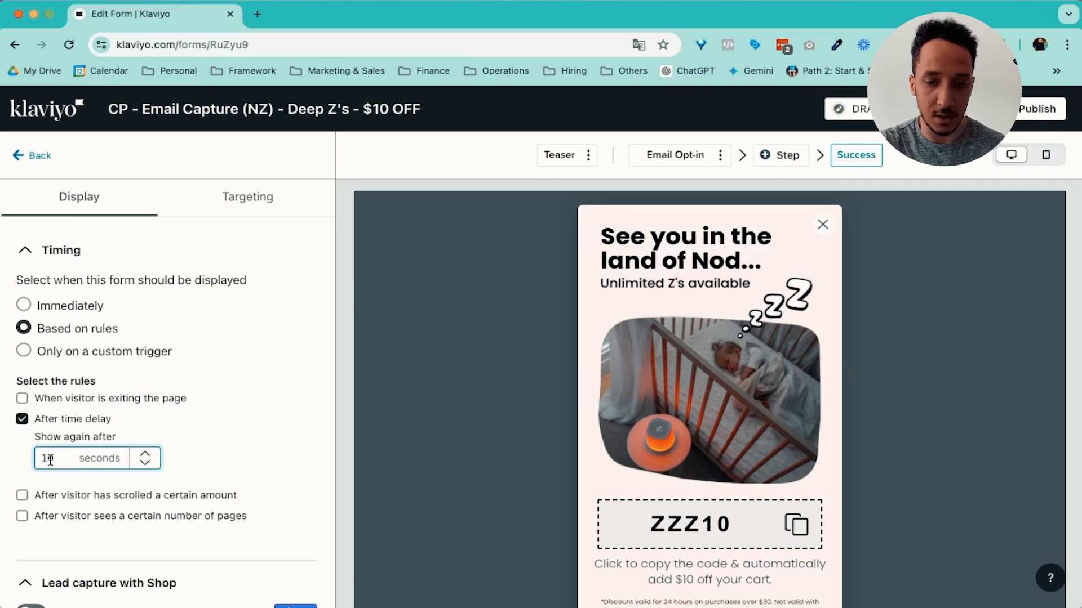
key("BackSpace")
type("3")
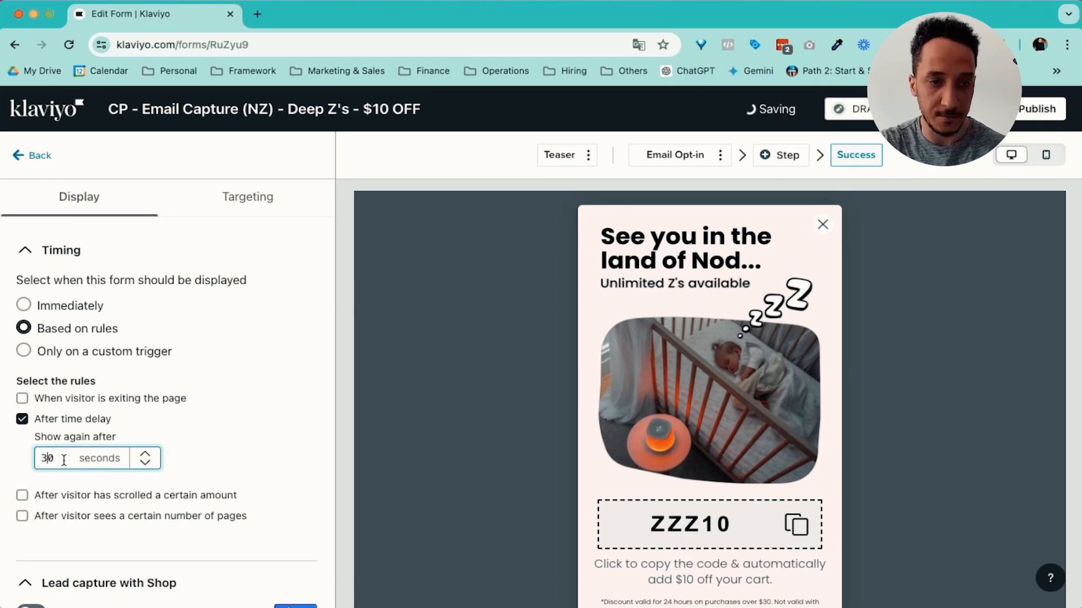
Step: Review the form's targeting settings for visitors, allowed URLs, UTM parameters and visitor location
left_click(245, 196)
scroll(164, 460, "down", 1)
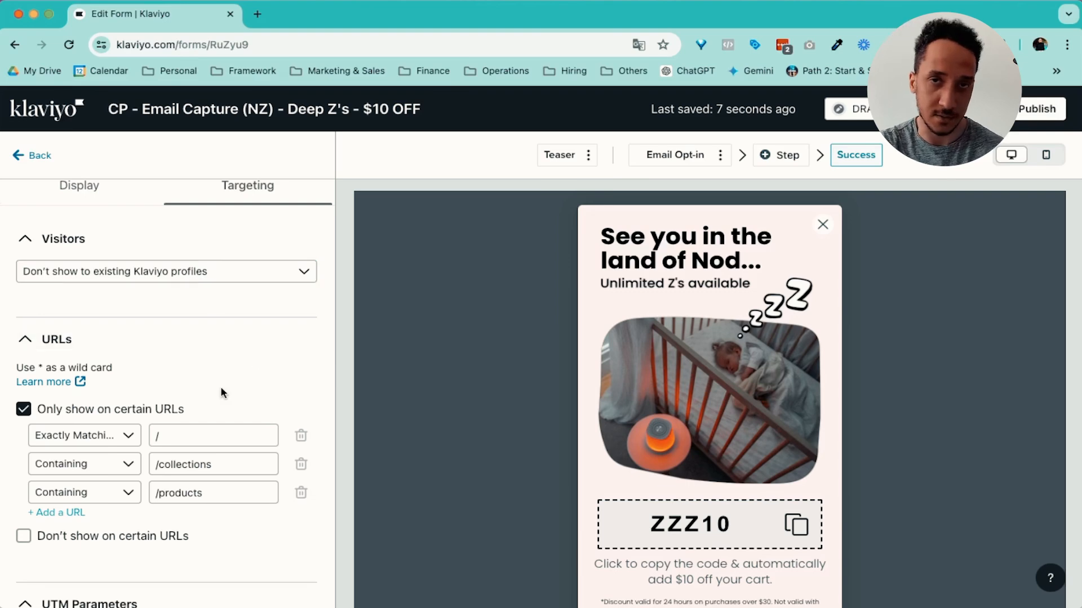
scroll(221, 393, "down", 2)
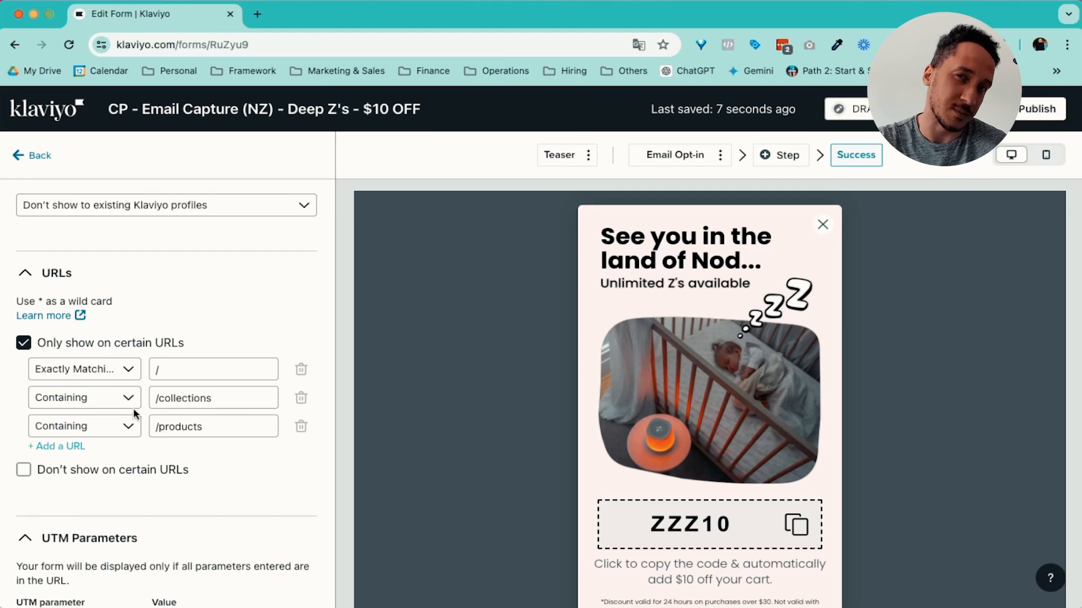
left_click(169, 403)
scroll(169, 404, "down", 7)
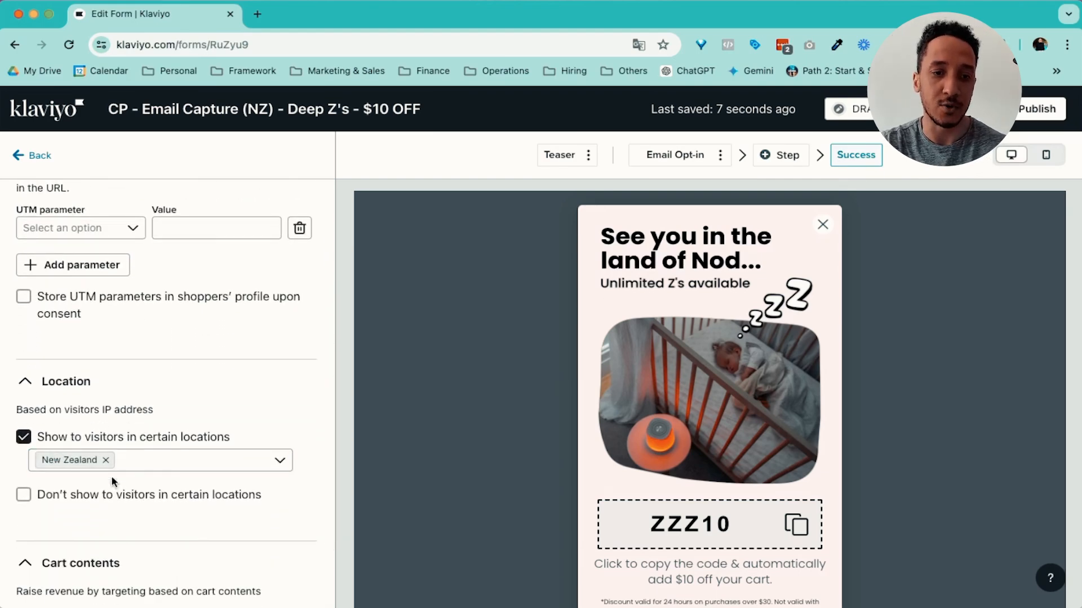
scroll(222, 352, "up", 8)
scroll(222, 355, "down", 1)
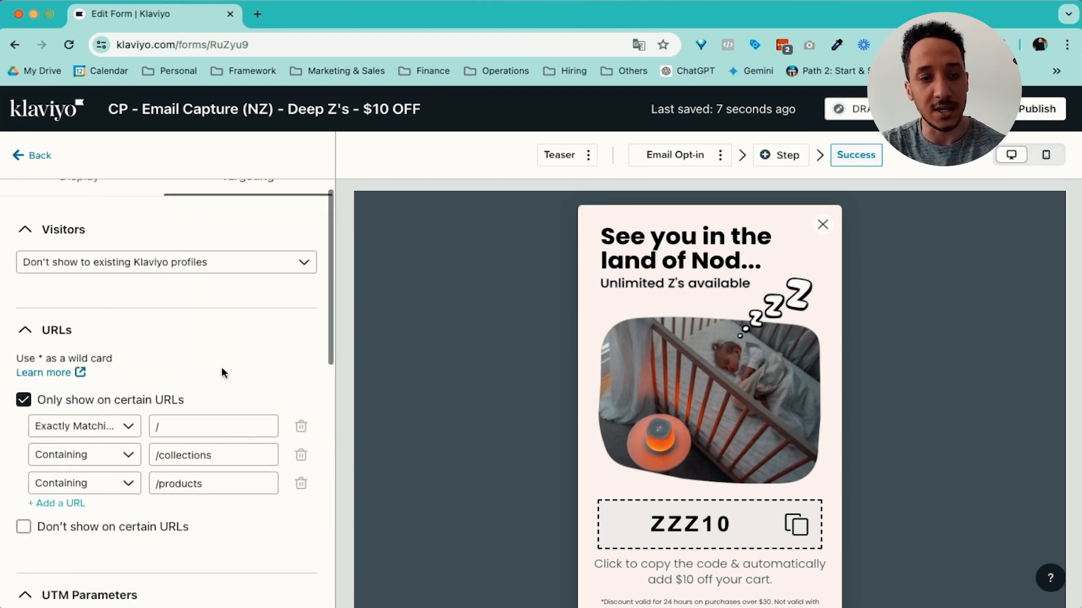
scroll(221, 372, "up", 1)
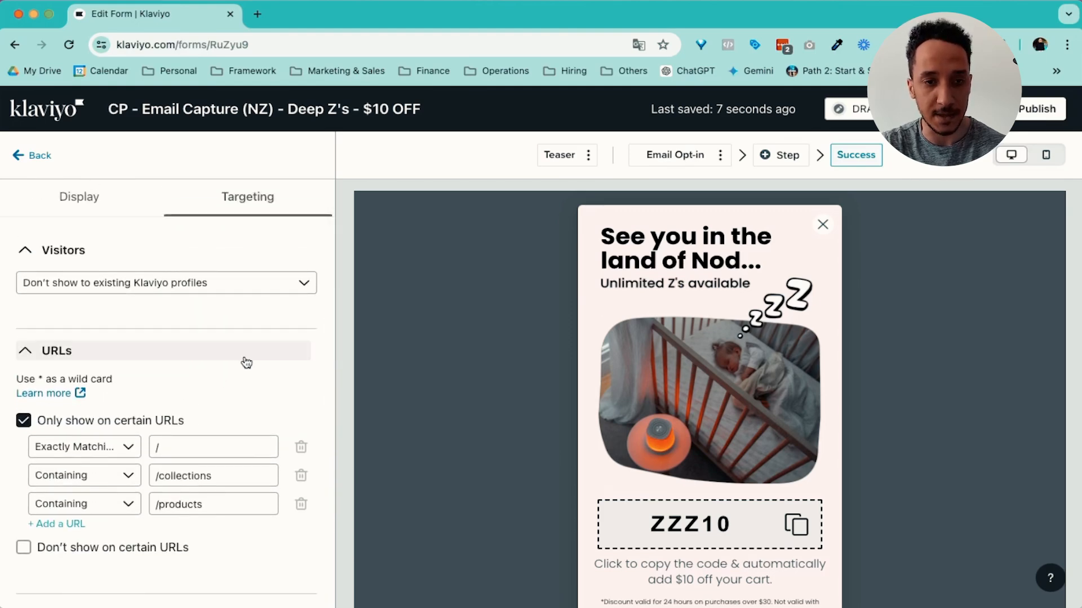
scroll(244, 362, "down", 2)
Step: Inspect the email input's settings, and the "Gimme the Z's" button's submit action and hidden fields
scroll(245, 363, "down", 3)
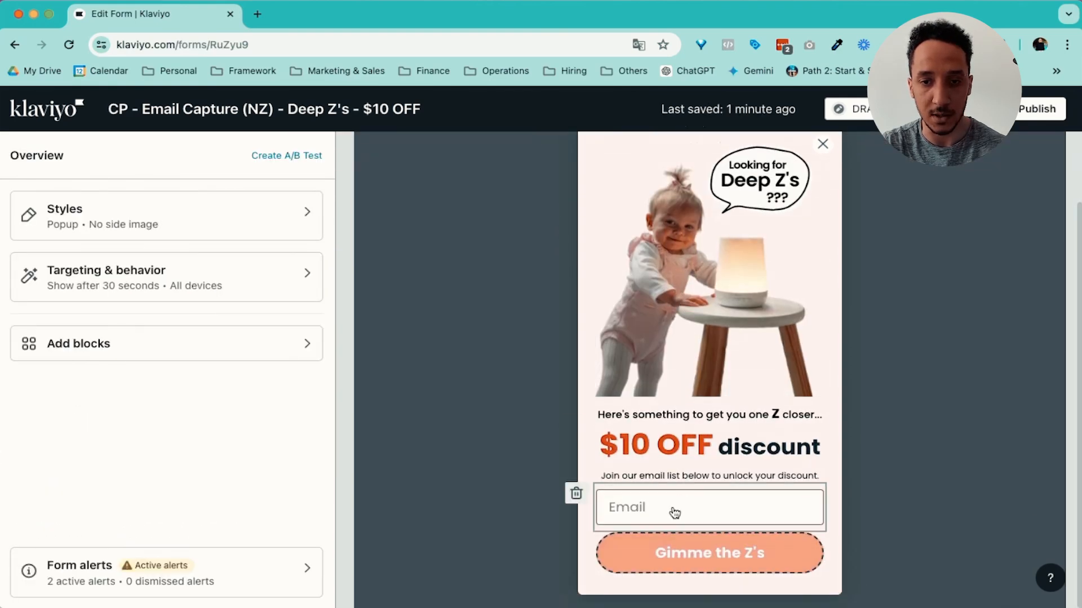
left_click(675, 507)
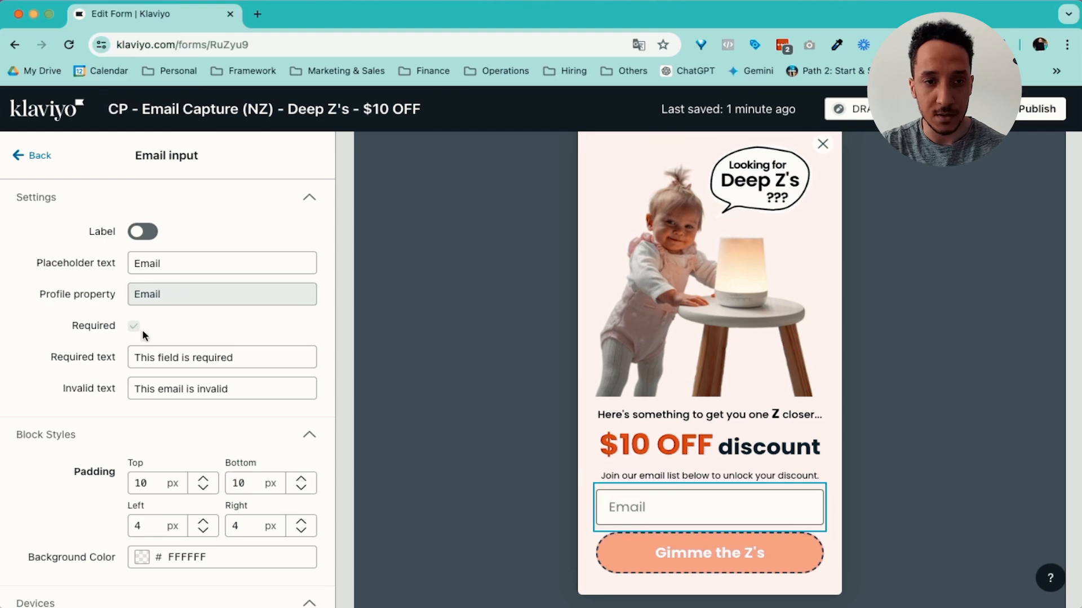
scroll(169, 394, "down", 3)
scroll(171, 409, "up", 1)
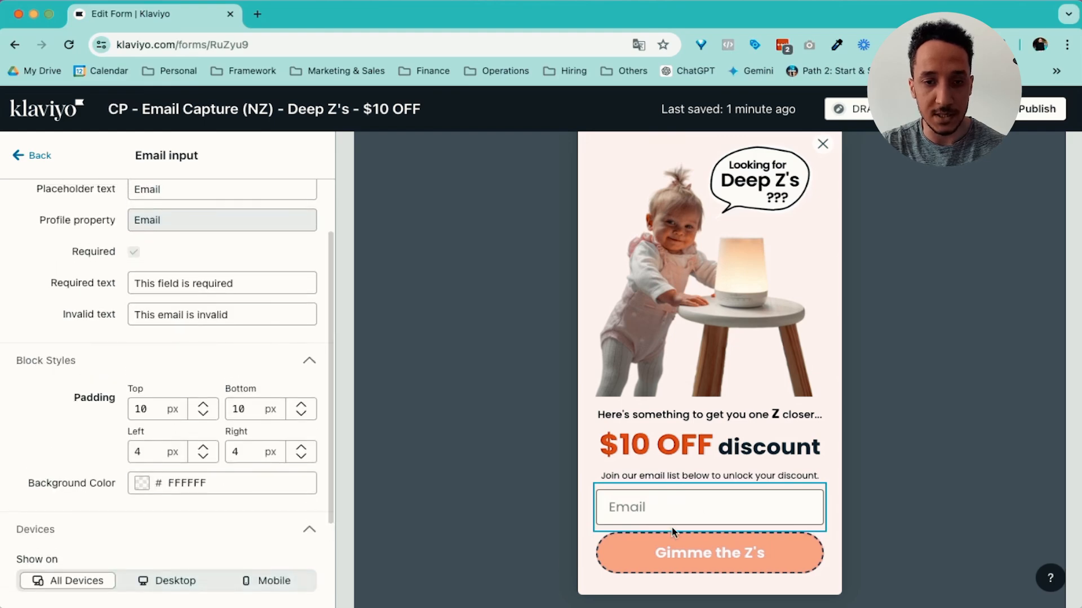
left_click(731, 542)
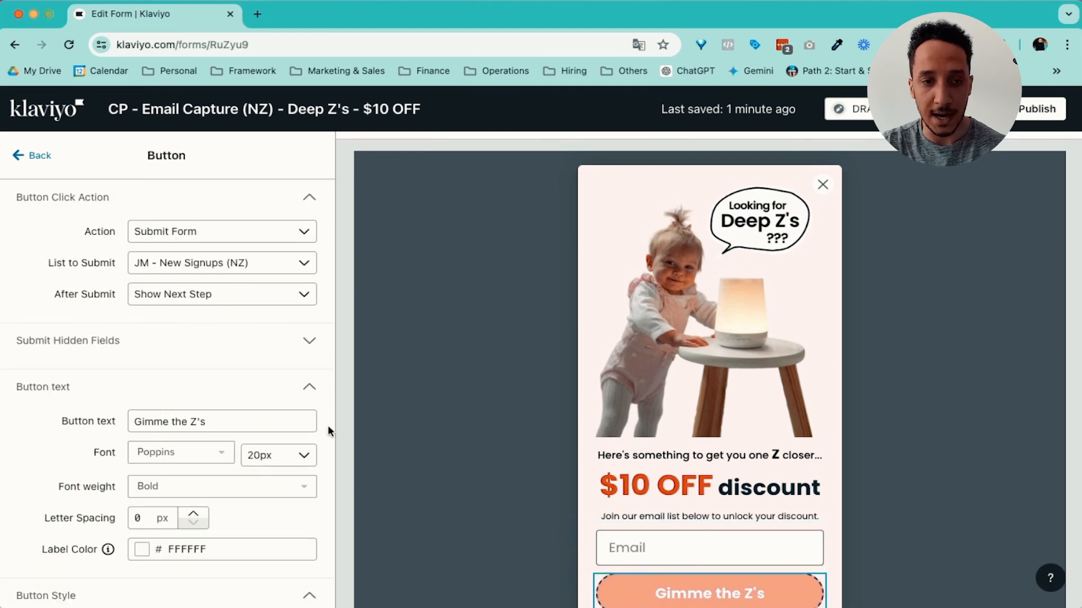
left_click(310, 340)
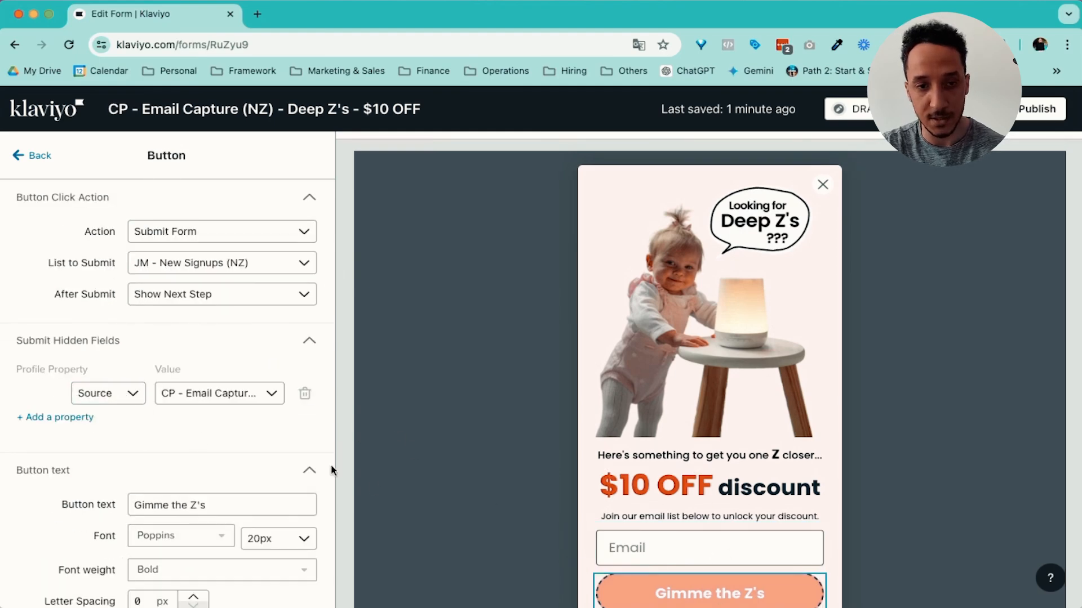